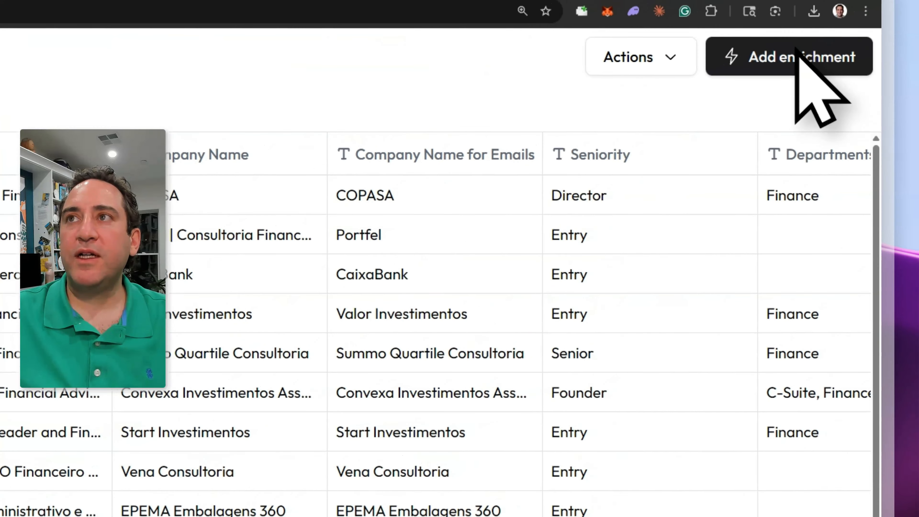
# Add a Find Work Email using Waterfall enrichment and map its name fields to the First Name and Last Name columns
pyautogui.click(883, 7)
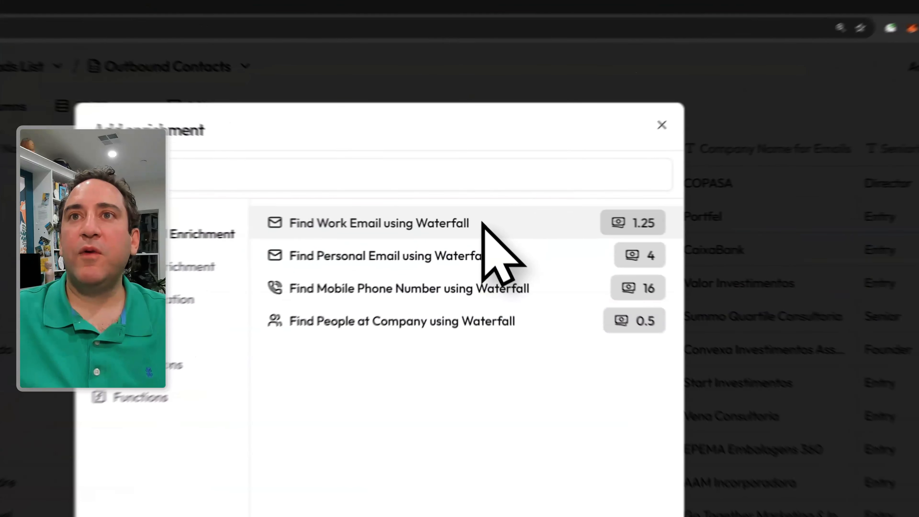
pyautogui.click(521, 145)
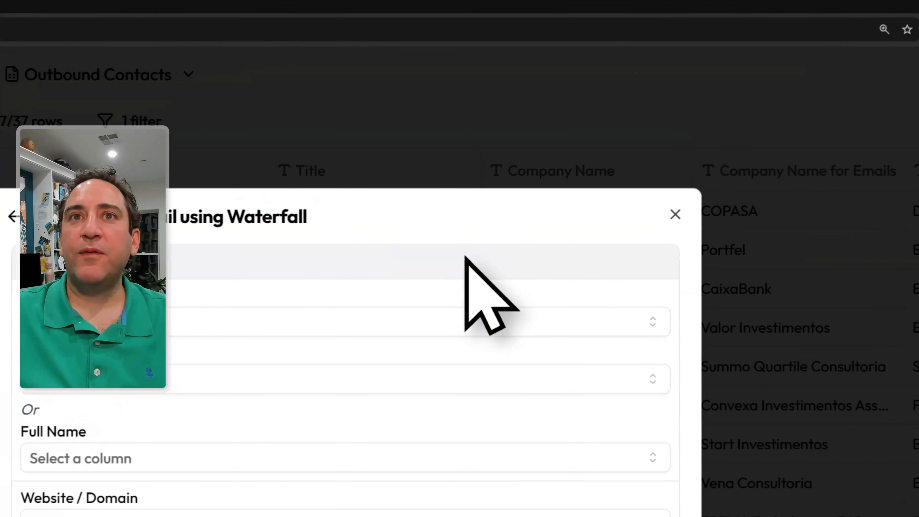
pyautogui.click(105, 328)
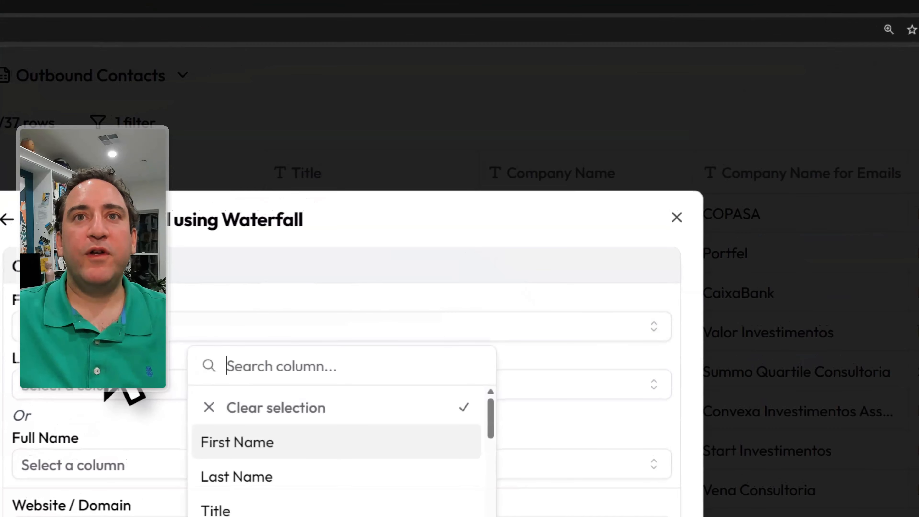
pyautogui.click(272, 442)
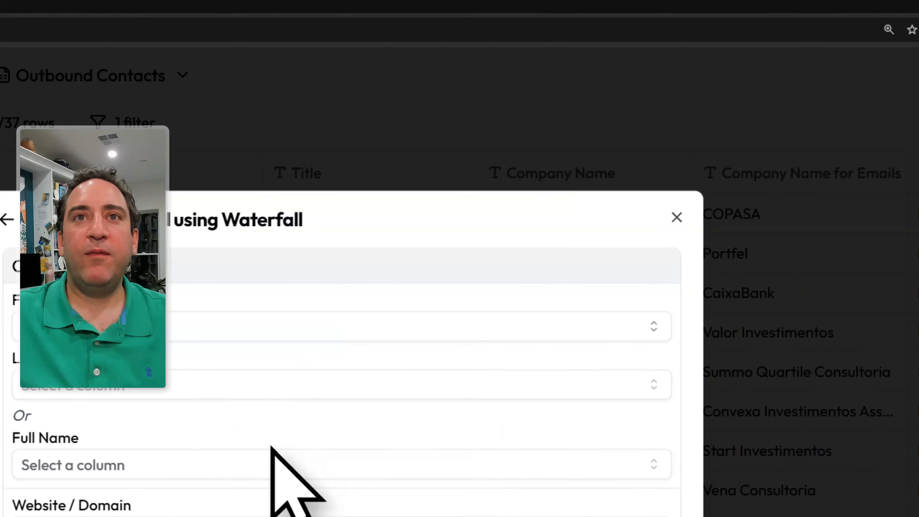
pyautogui.click(119, 384)
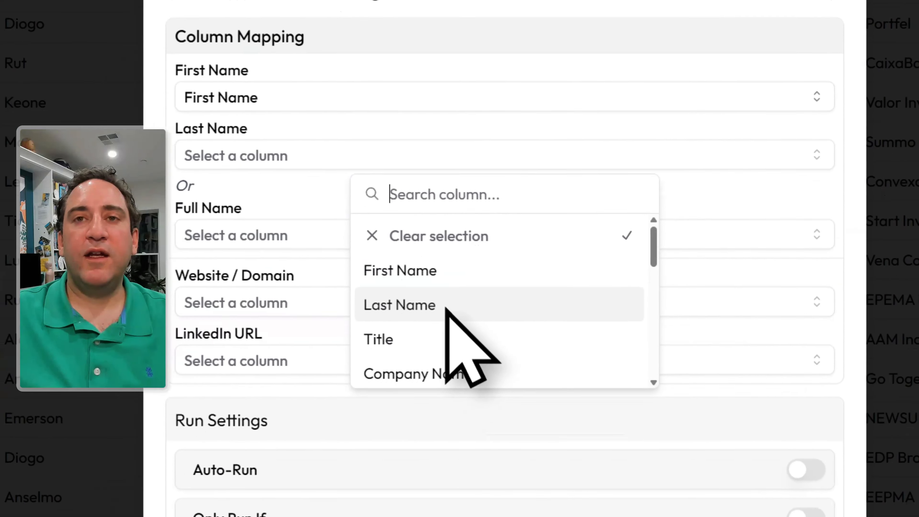
pyautogui.click(315, 492)
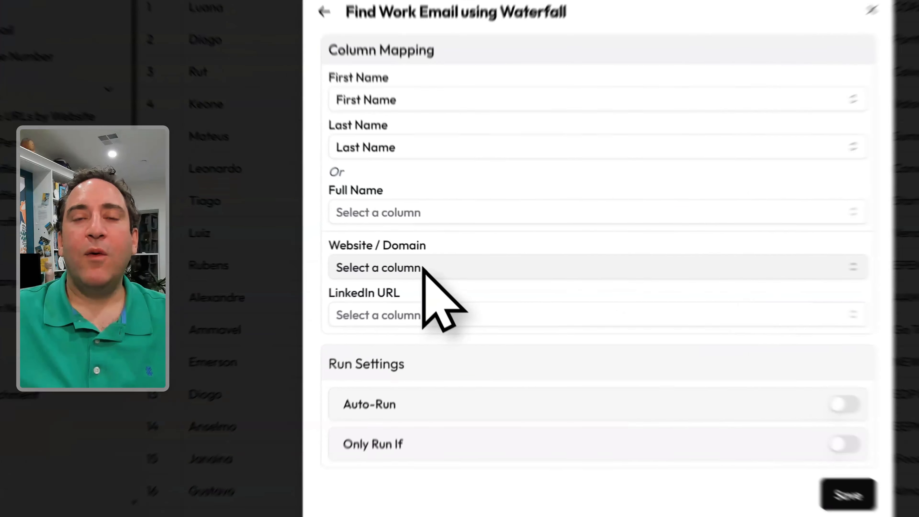
# Map Website / Domain to Find Website from Company Name and LinkedIn URL to Find LinkedIn Profile URL by Email
pyautogui.click(352, 280)
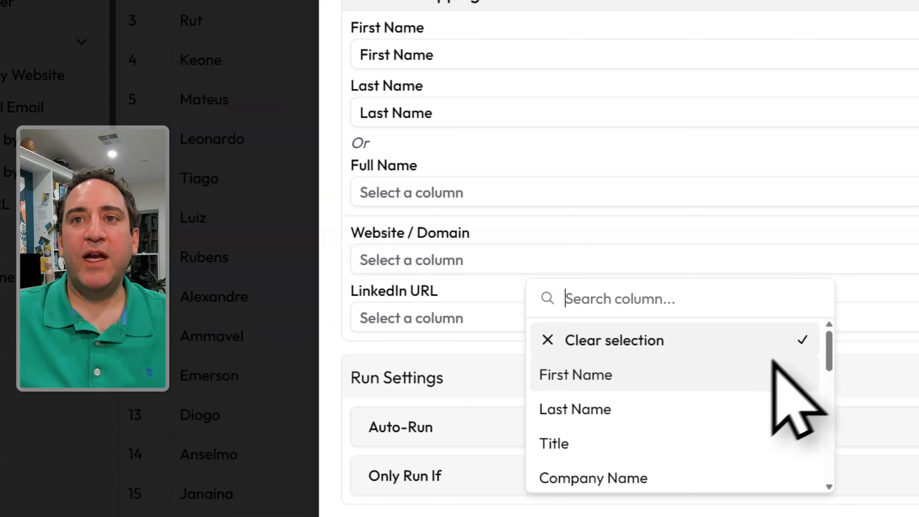
pyautogui.scroll(-1, 830, 349)
pyautogui.moveTo(829, 347); pyautogui.dragTo(834, 422)
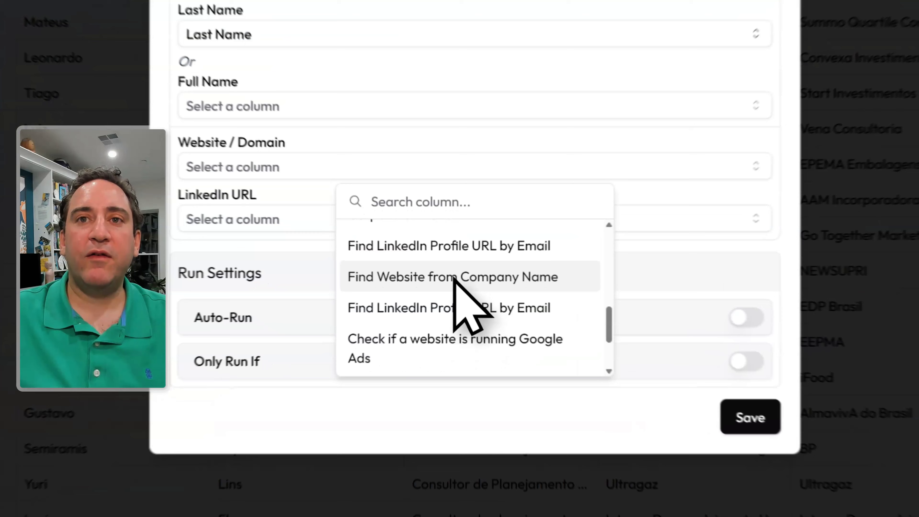
pyautogui.click(452, 342)
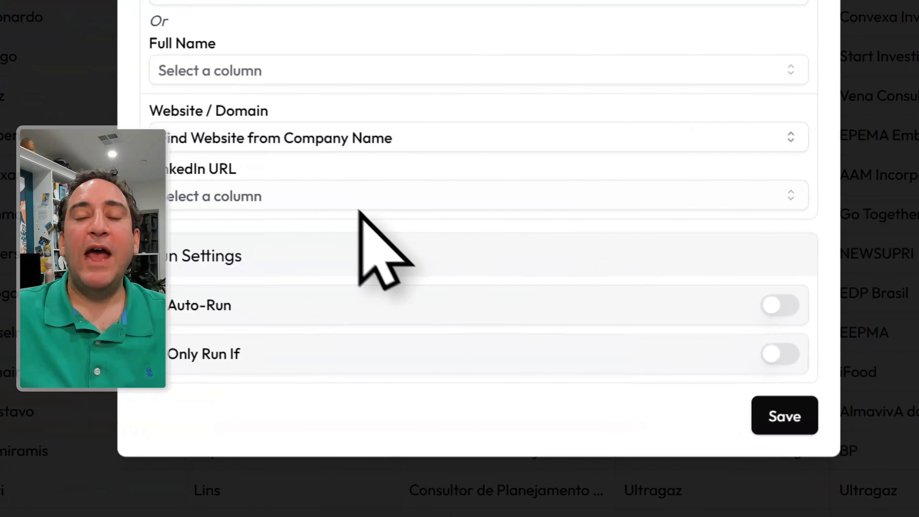
pyautogui.click(360, 195)
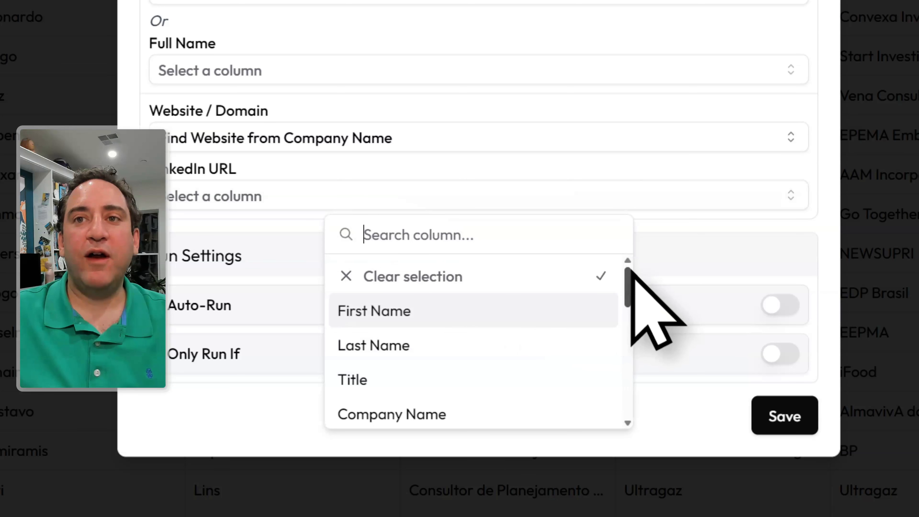
pyautogui.moveTo(630, 277); pyautogui.dragTo(626, 351)
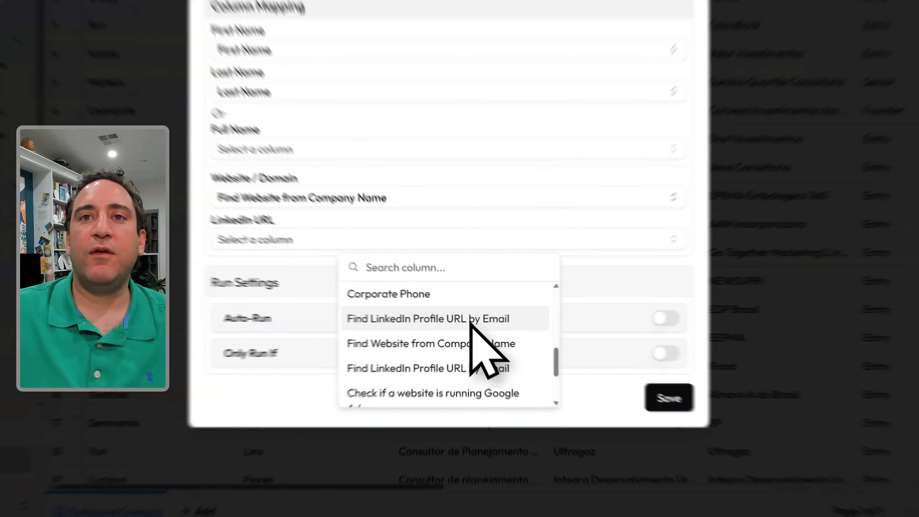
pyautogui.click(475, 364)
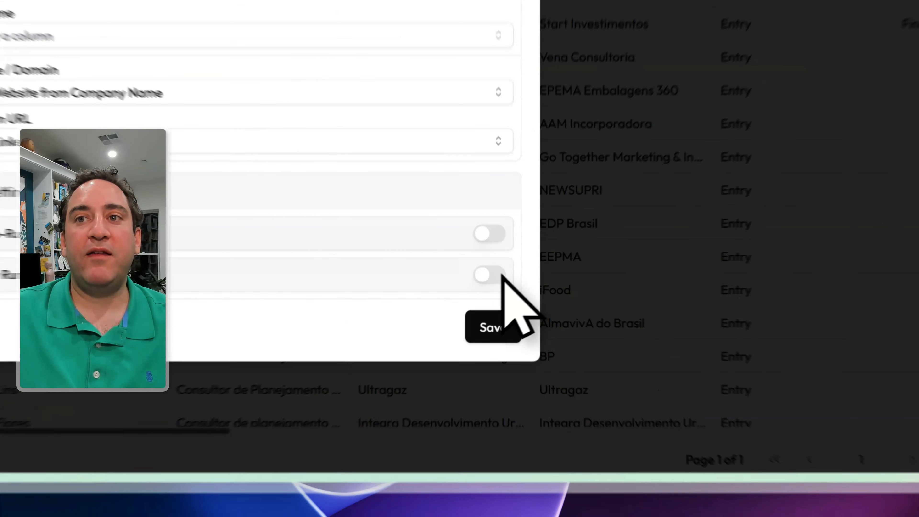
pyautogui.click(610, 388)
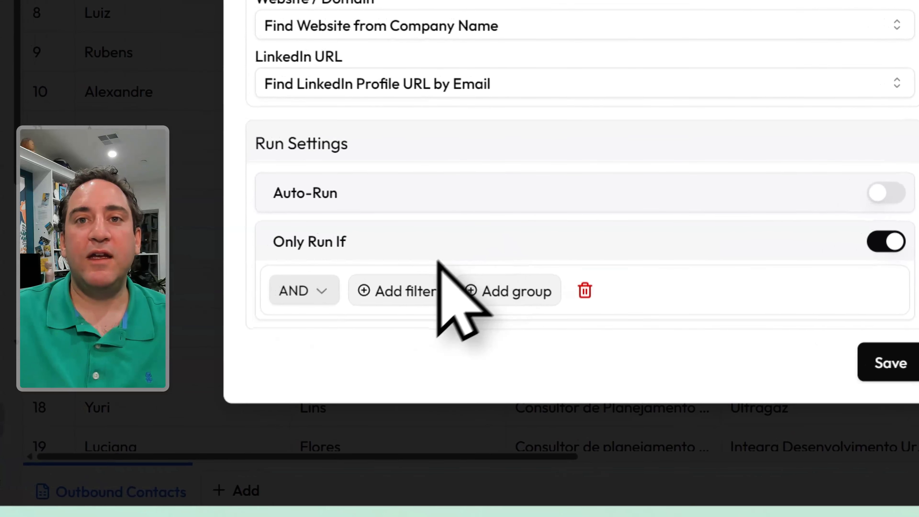
pyautogui.click(424, 294)
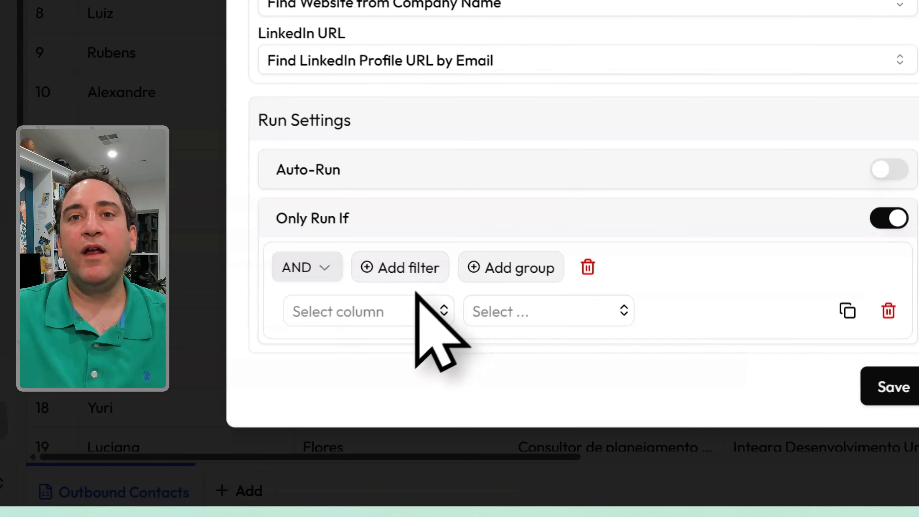
pyautogui.click(414, 311)
pyautogui.click(344, 222)
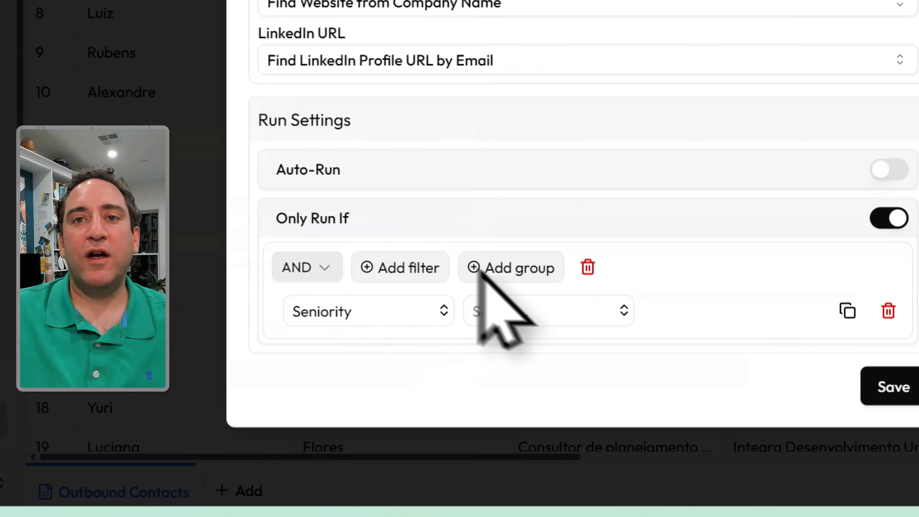
pyautogui.click(541, 311)
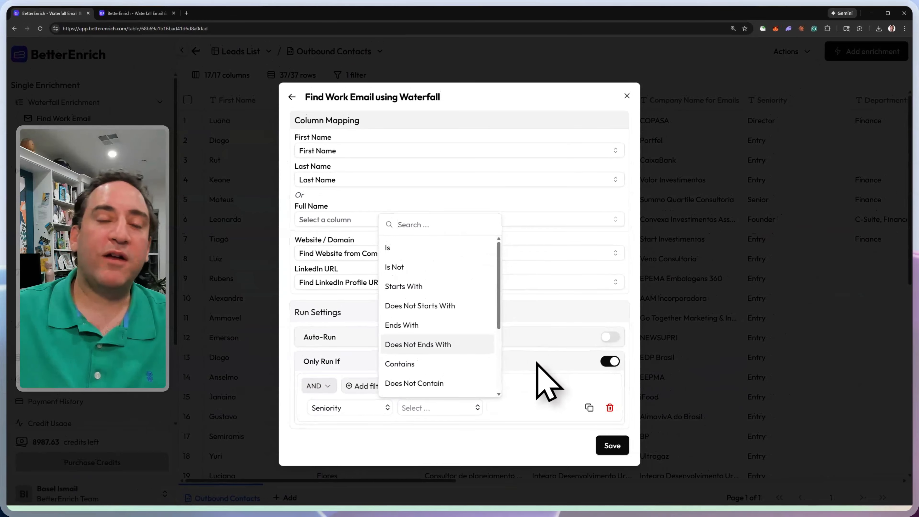
pyautogui.click(537, 363)
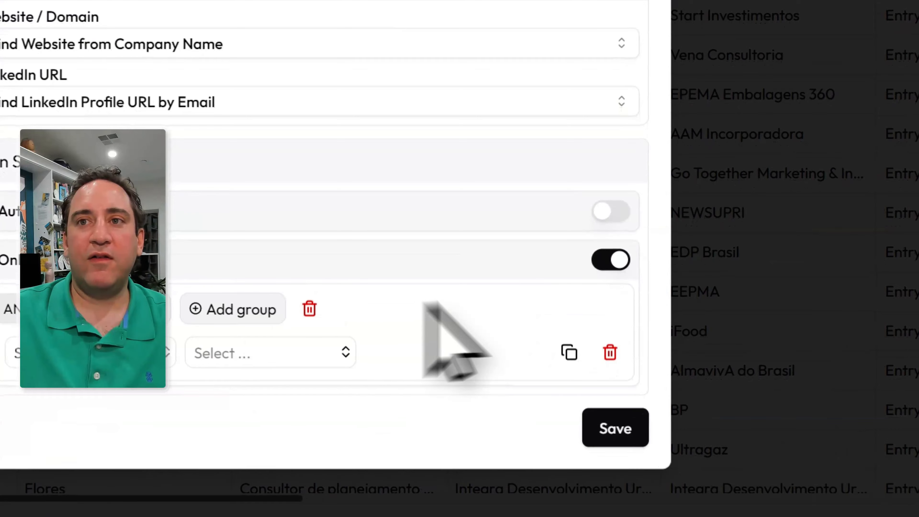
pyautogui.click(610, 260)
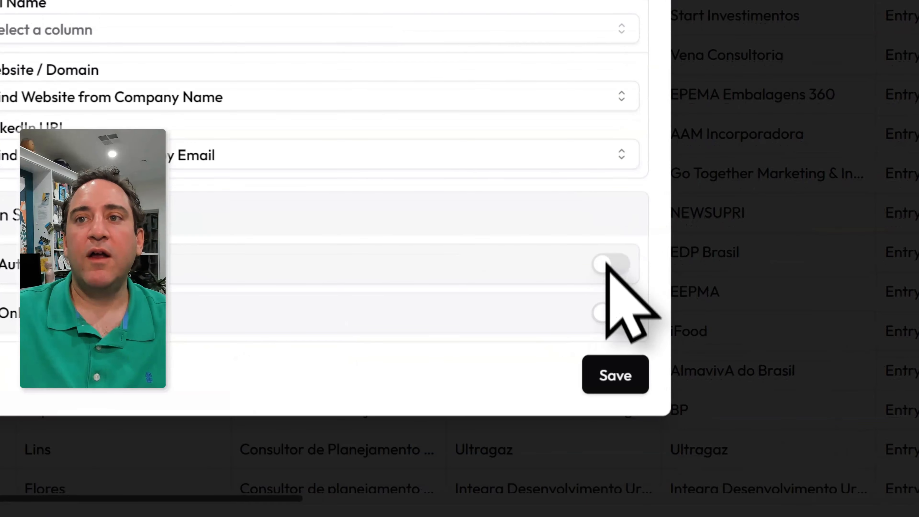
# Save the work email enrichment and run it on 3 rows, starting from row 1
pyautogui.click(605, 377)
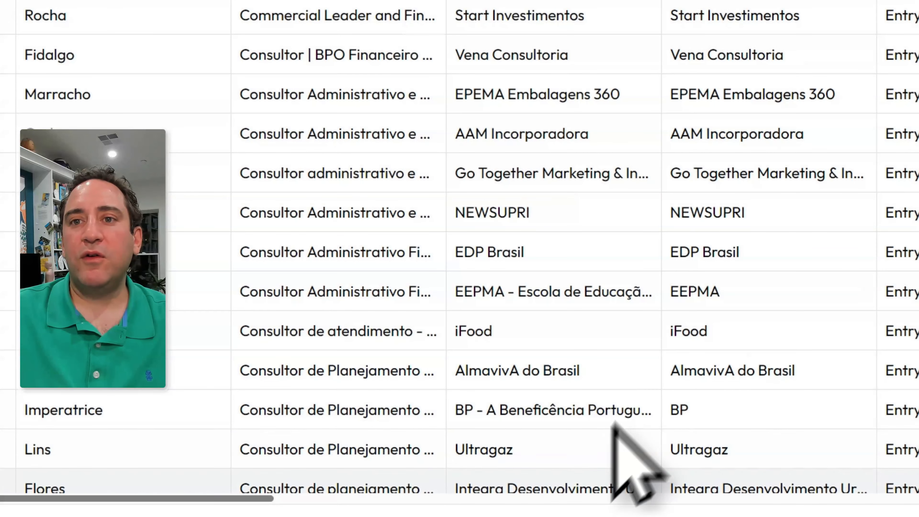
pyautogui.click(670, 253)
pyautogui.scroll(-3, 669, 255)
pyautogui.hscroll(20, 832, 218)
pyautogui.scroll(-3, 651, 253)
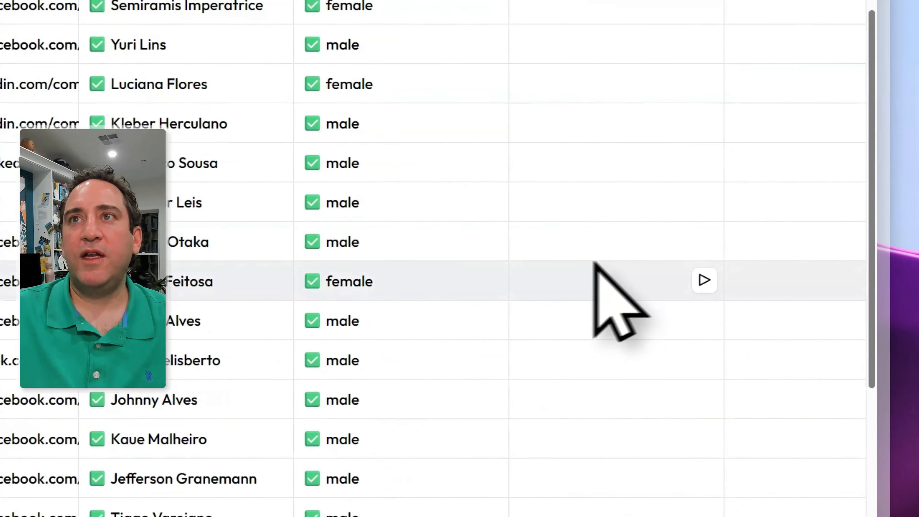
pyautogui.scroll(20, 579, 253)
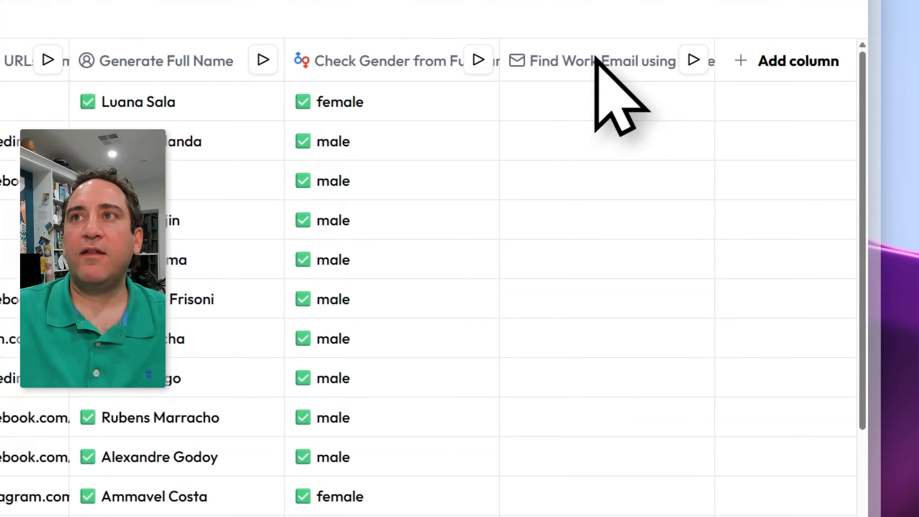
pyautogui.click(695, 62)
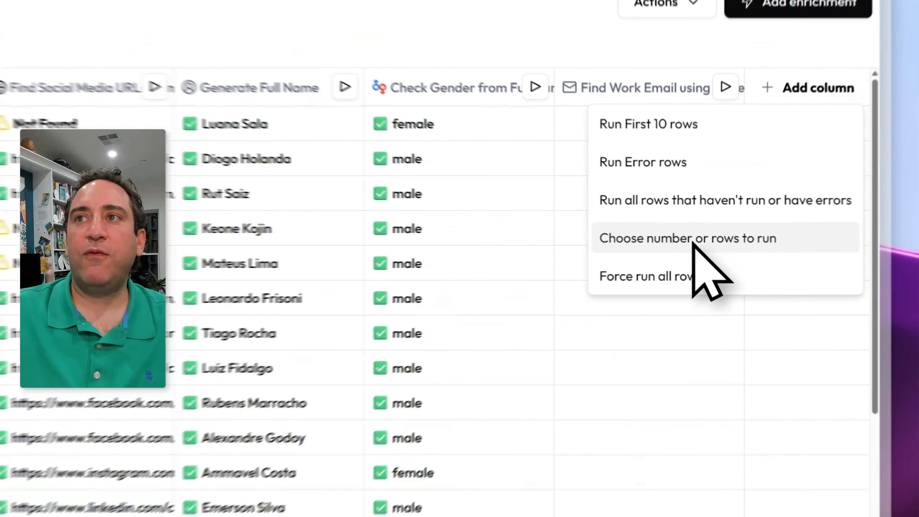
pyautogui.click(806, 186)
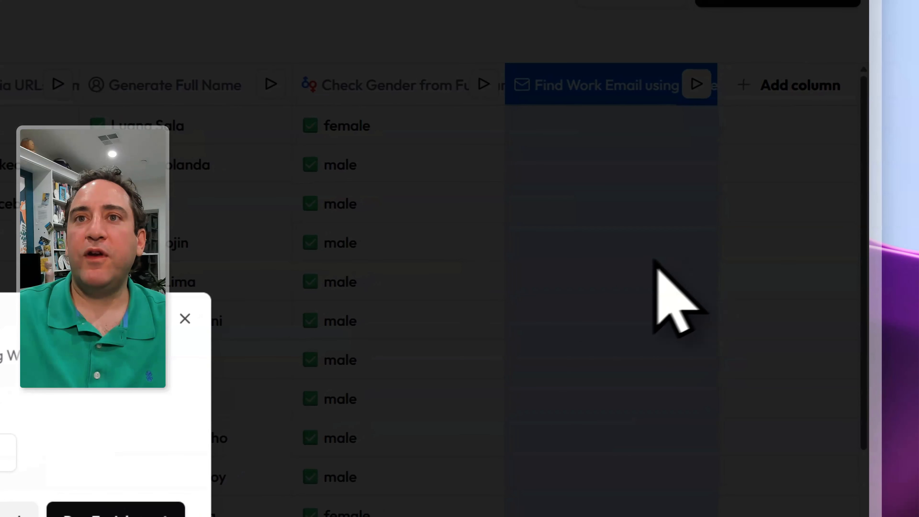
pyautogui.write('5')
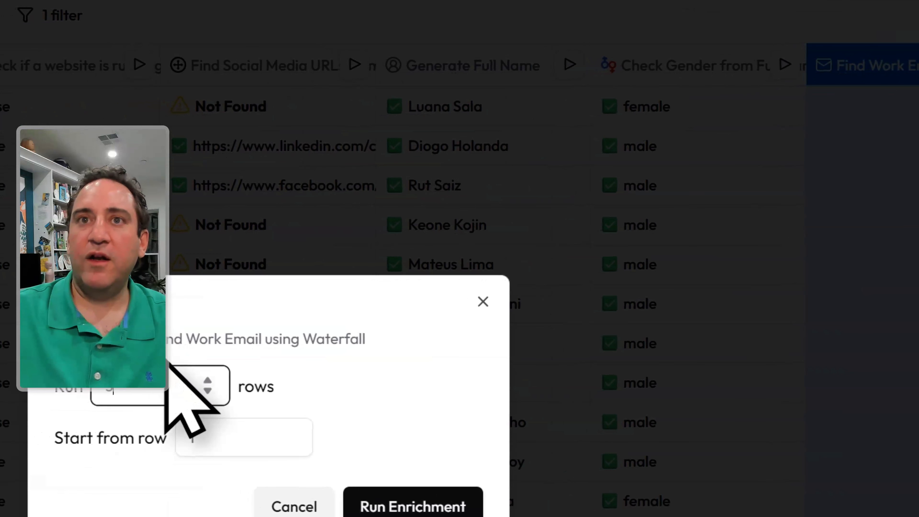
pyautogui.click(202, 431)
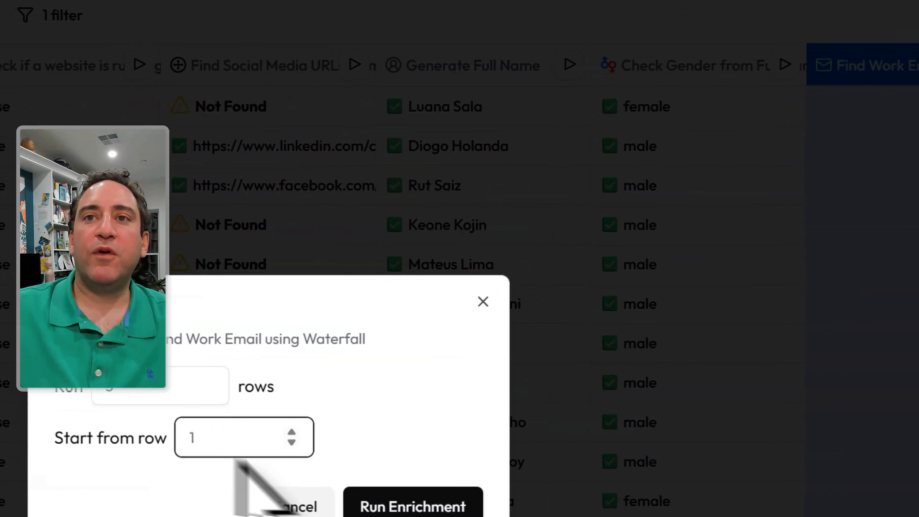
pyautogui.click(477, 311)
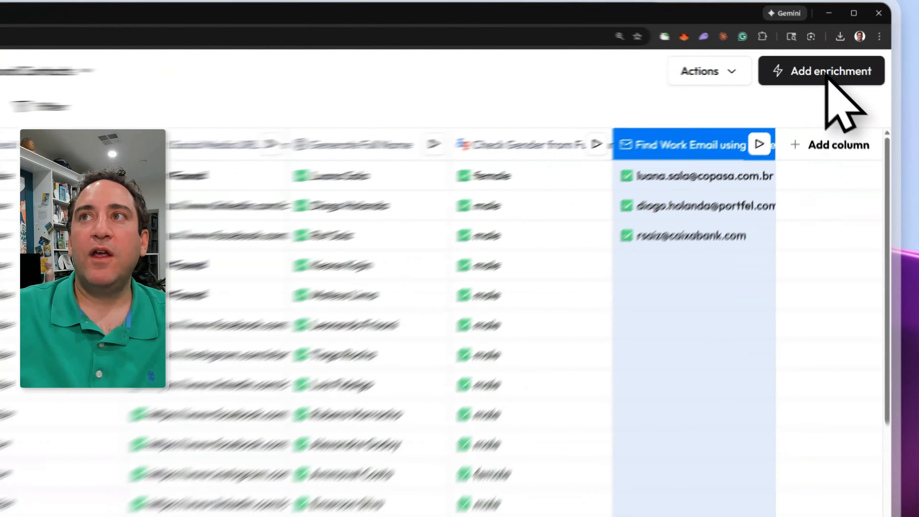
# Add a Find Personal Email using Waterfall enrichment with LinkedIn URL mapped to Find LinkedIn Profile URL by Email, and save it
pyautogui.click(866, 51)
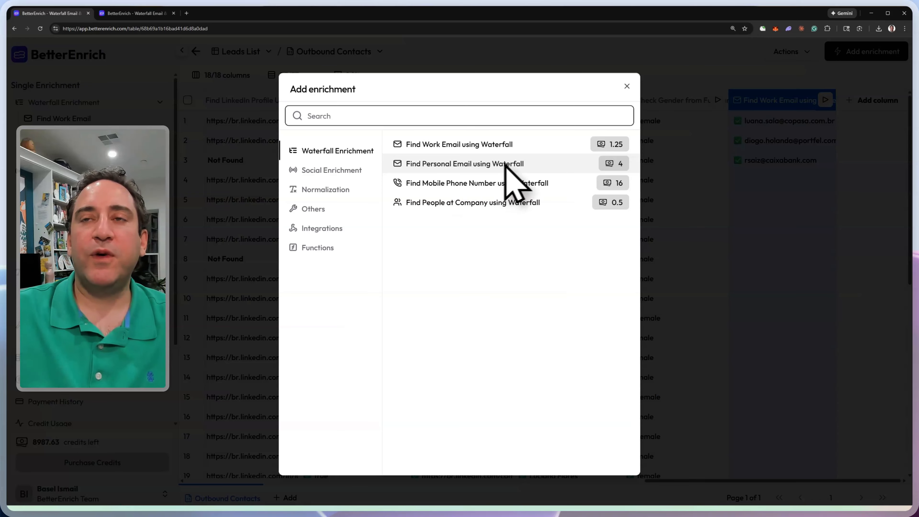
pyautogui.click(419, 164)
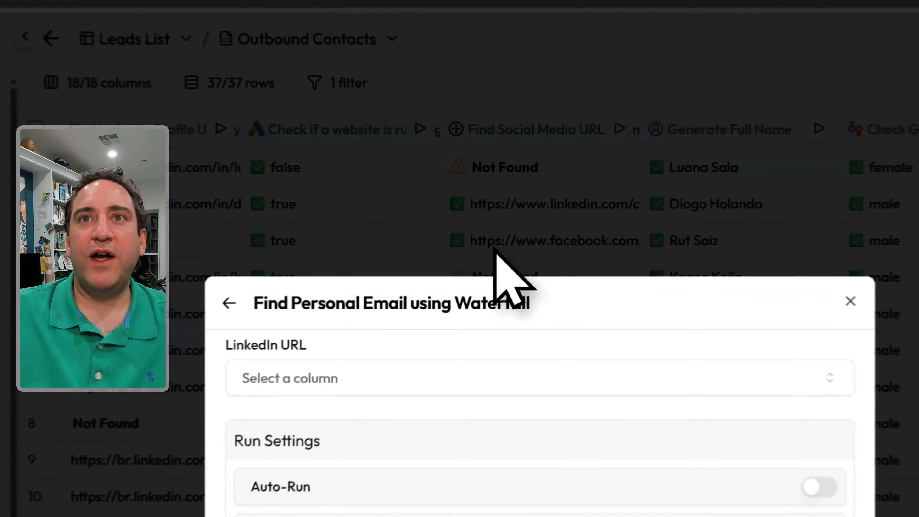
pyautogui.click(323, 380)
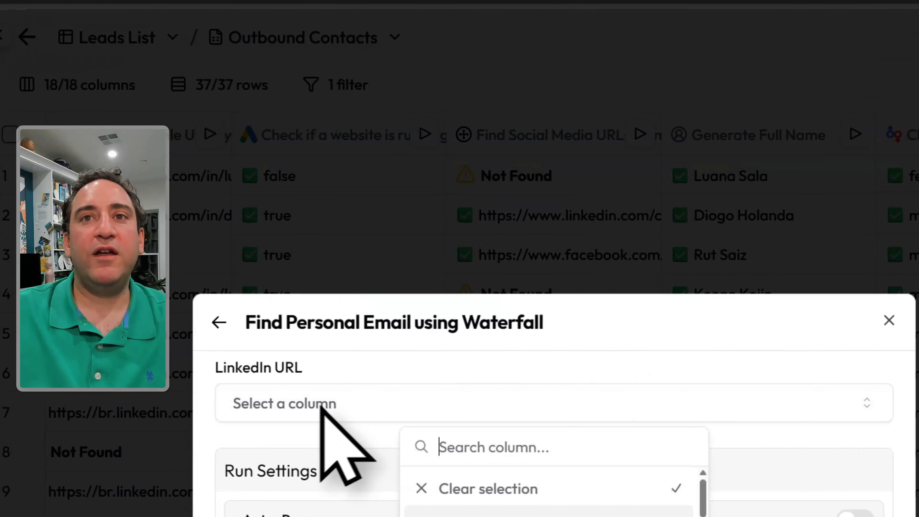
pyautogui.moveTo(704, 489); pyautogui.dragTo(700, 516)
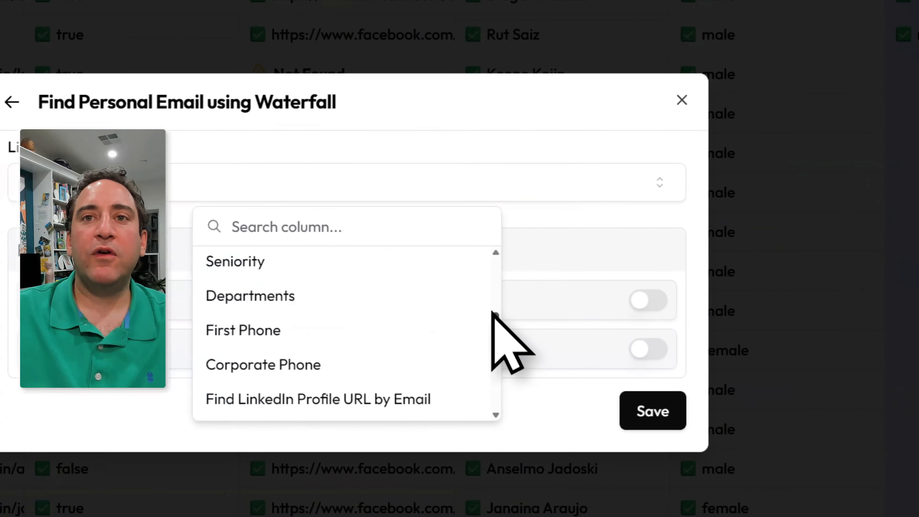
pyautogui.moveTo(493, 311); pyautogui.dragTo(488, 341)
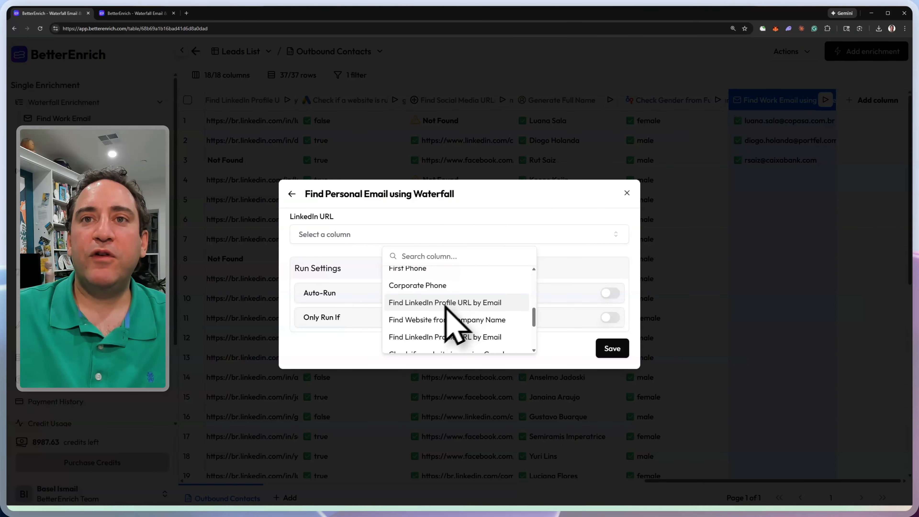
pyautogui.click(457, 288)
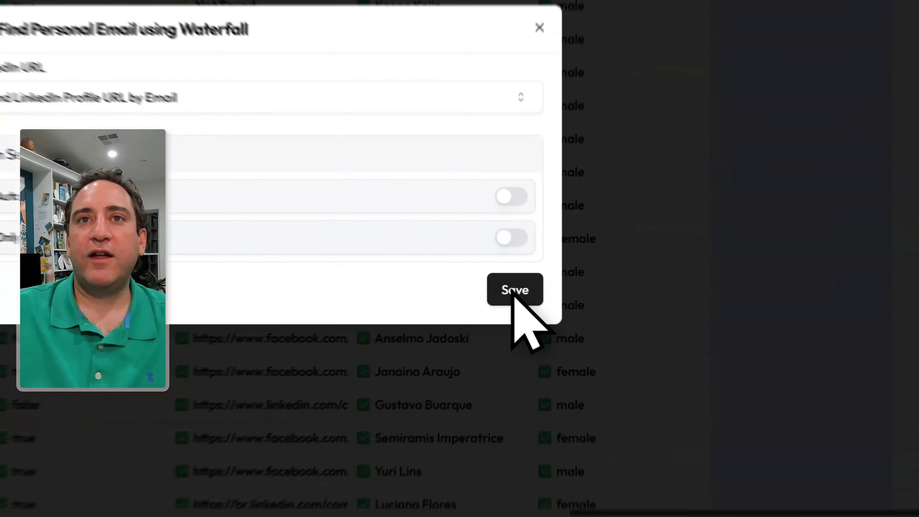
pyautogui.click(612, 349)
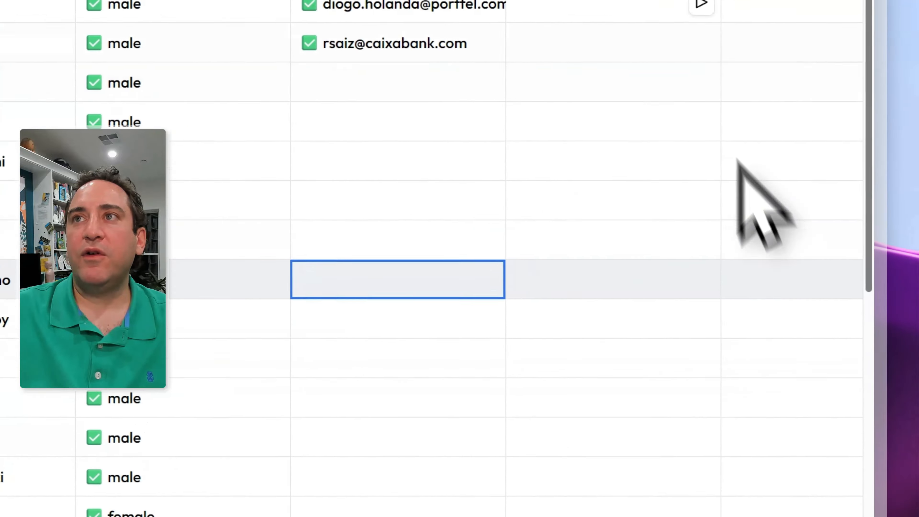
# Run the Find Personal Email using Waterfall enrichment on the first 5 rows
pyautogui.click(694, 173)
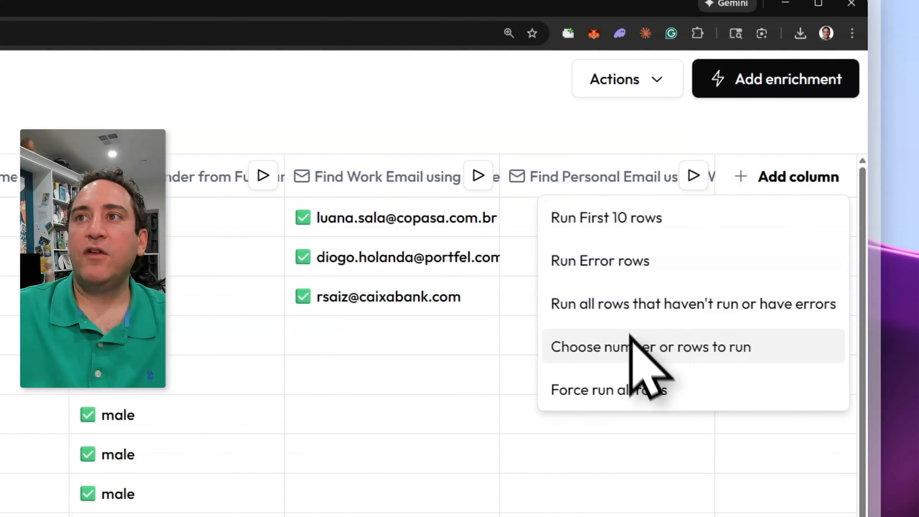
pyautogui.click(634, 348)
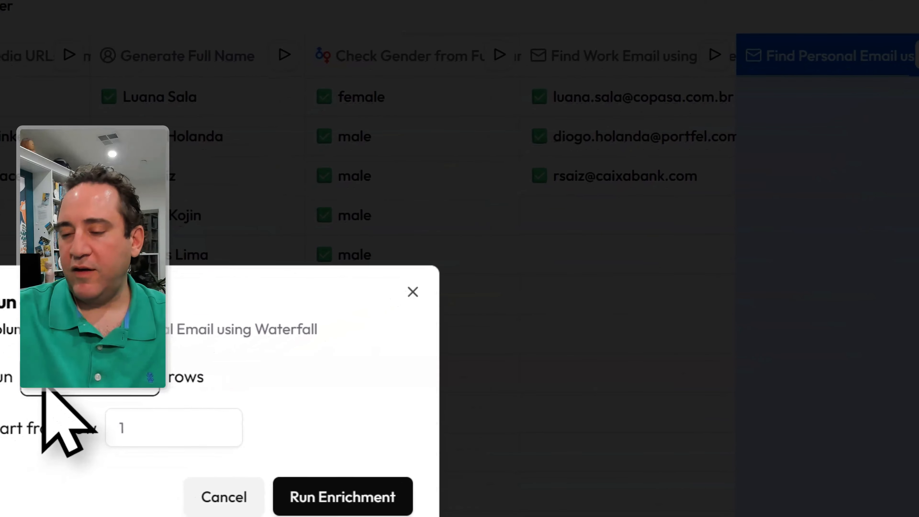
pyautogui.click(362, 496)
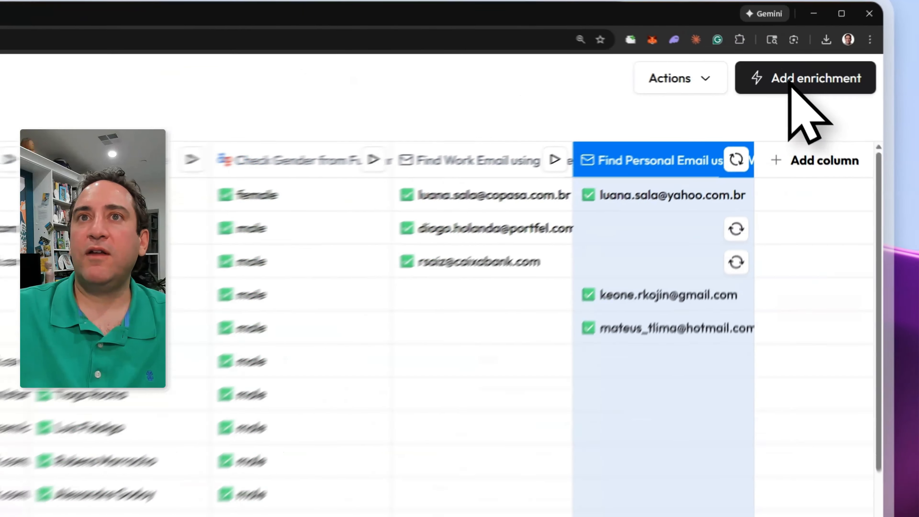
# Add a Find Mobile Phone Number using Waterfall enrichment with LinkedIn URL mapped to Find LinkedIn Profile URL by Email, and save it
pyautogui.click(859, 54)
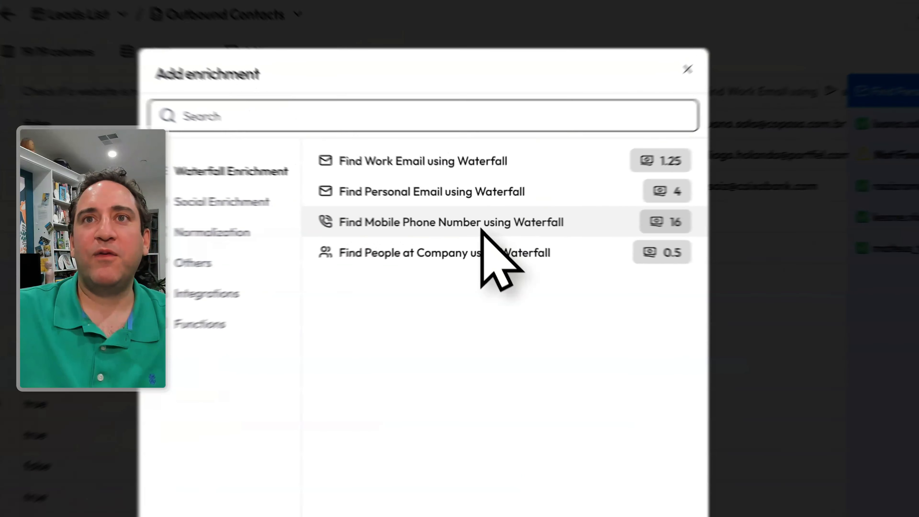
pyautogui.click(496, 185)
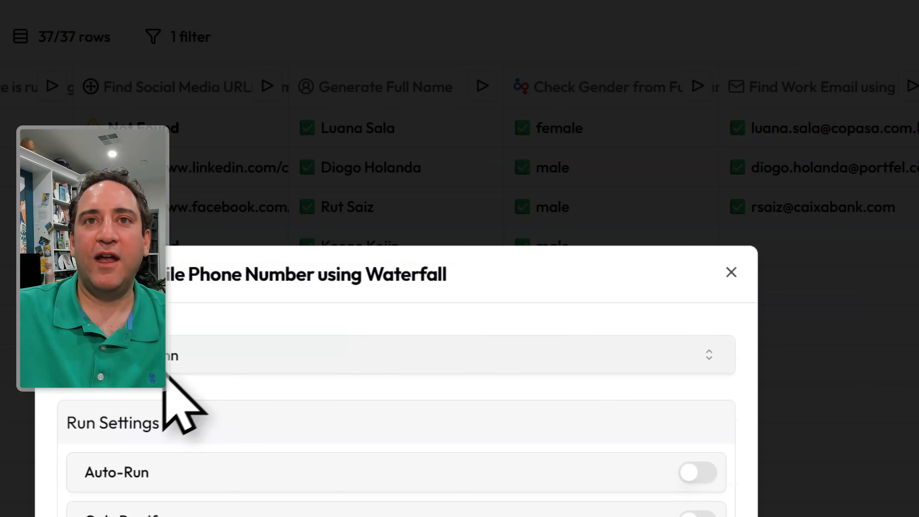
pyautogui.click(396, 367)
pyautogui.moveTo(549, 442); pyautogui.dragTo(542, 489)
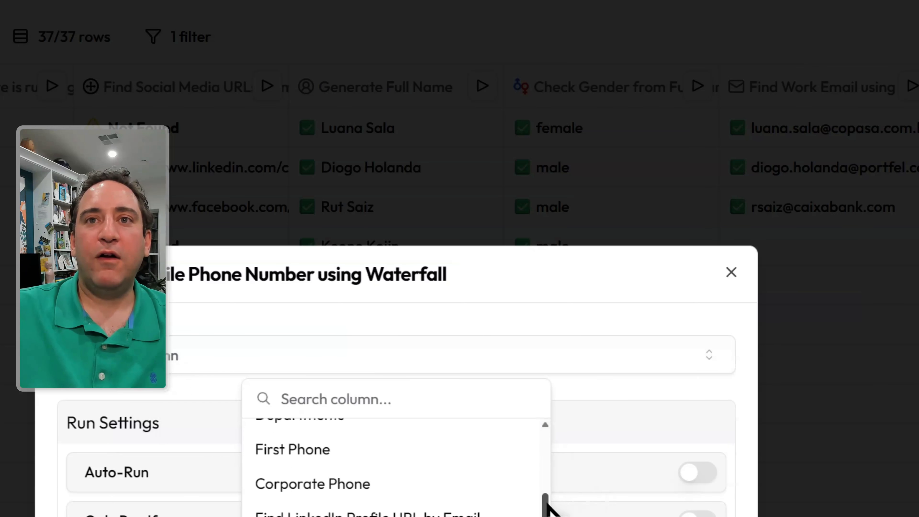
pyautogui.click(378, 499)
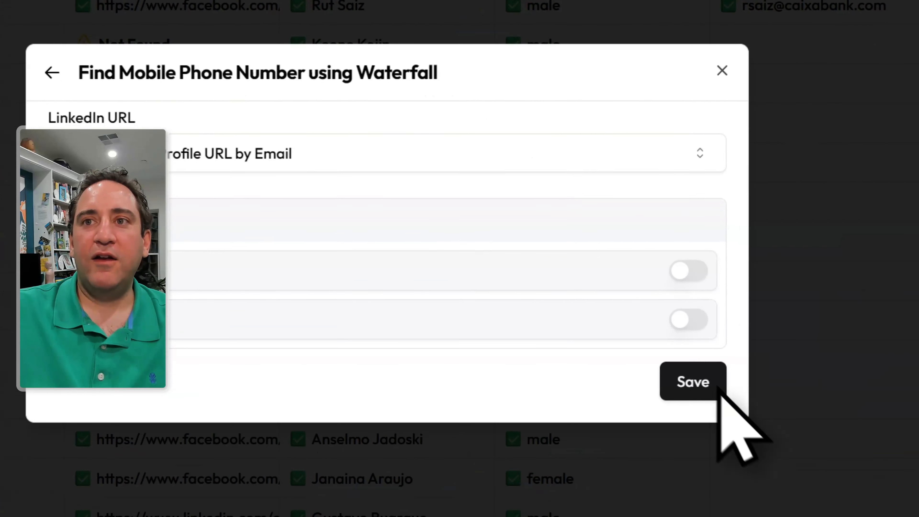
pyautogui.click(618, 329)
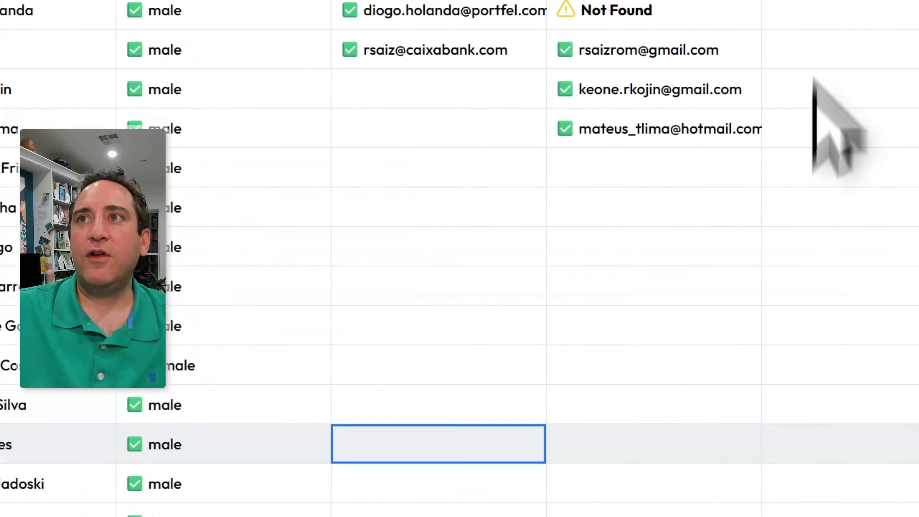
# Run the mobile phone number enrichment on a chosen number of rows, set to 3
pyautogui.click(721, 96)
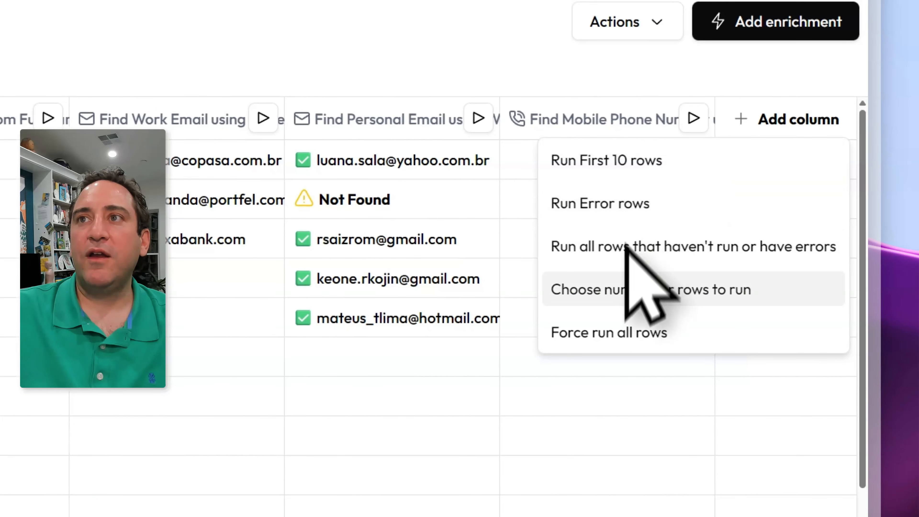
pyautogui.click(623, 289)
pyautogui.doubleClick(205, 336)
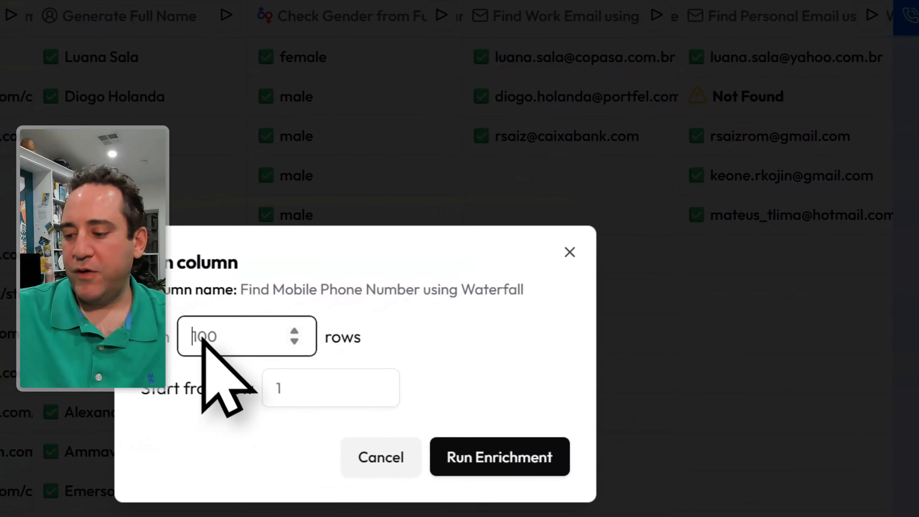
pyautogui.write('3')
pyautogui.click(498, 455)
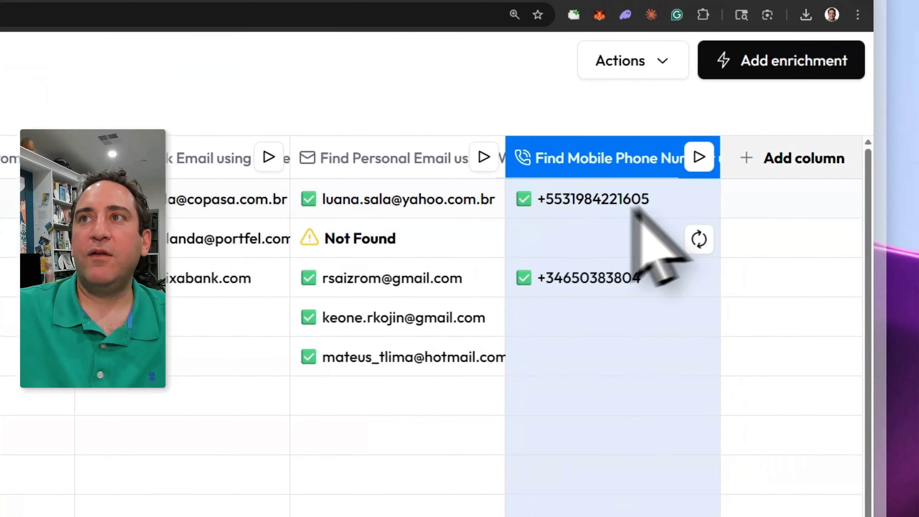
# Narrow the Find Mobile Phone Number column and force its enrichment to run on all rows
pyautogui.moveTo(715, 149); pyautogui.dragTo(681, 146)
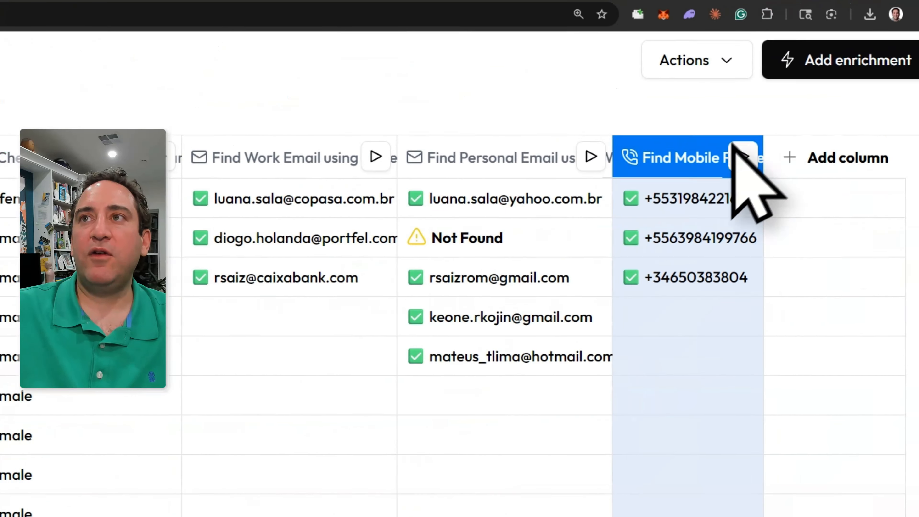
pyautogui.click(742, 156)
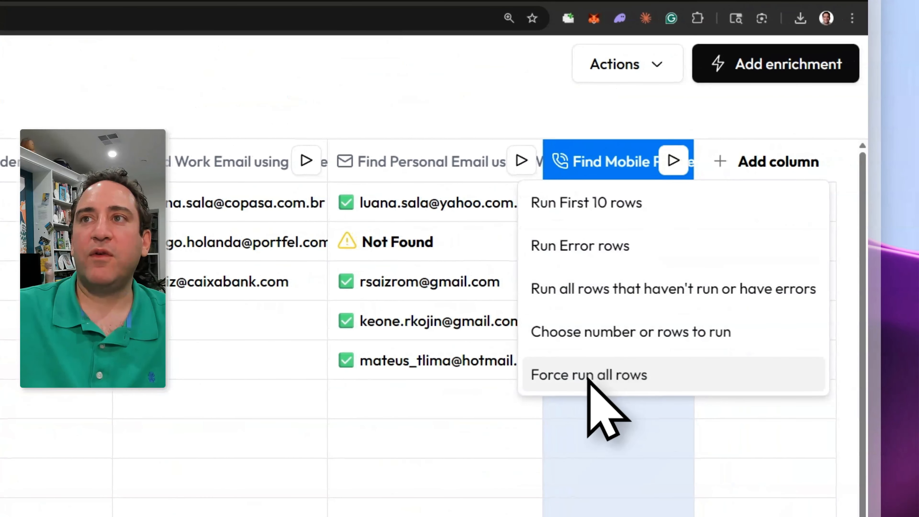
pyautogui.click(587, 377)
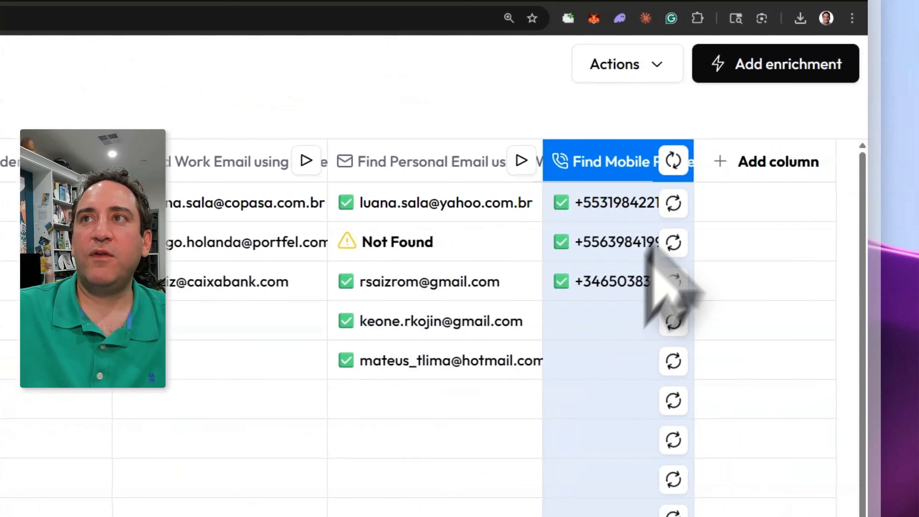
# Add a Find People at Company using Waterfall enrichment and include Founder as a job title
pyautogui.click(755, 67)
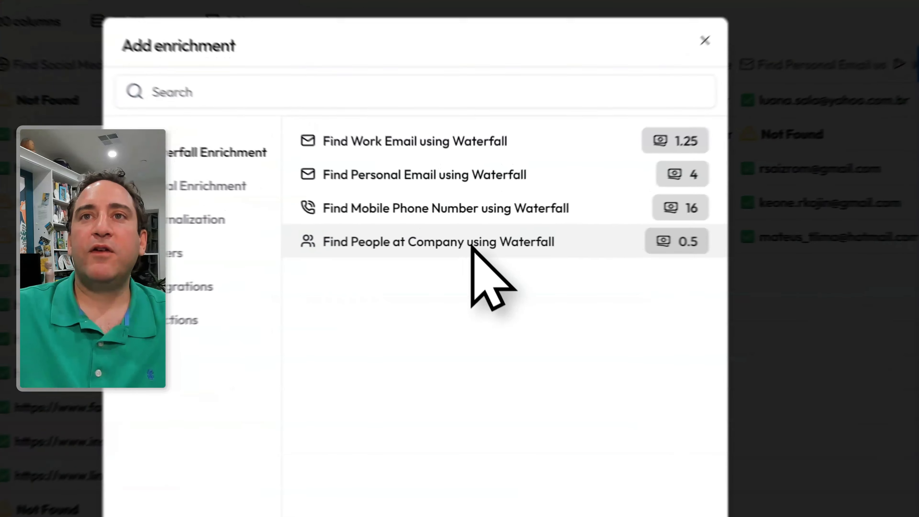
pyautogui.click(492, 203)
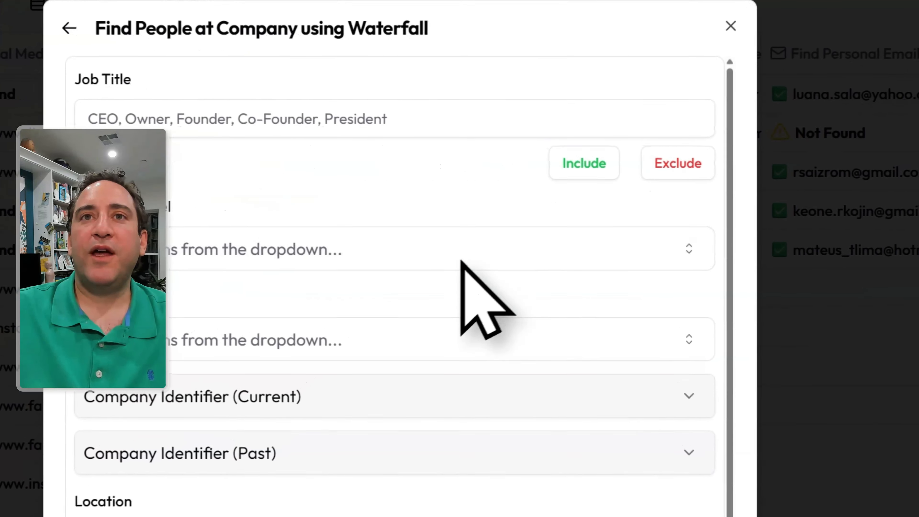
pyautogui.click(262, 119)
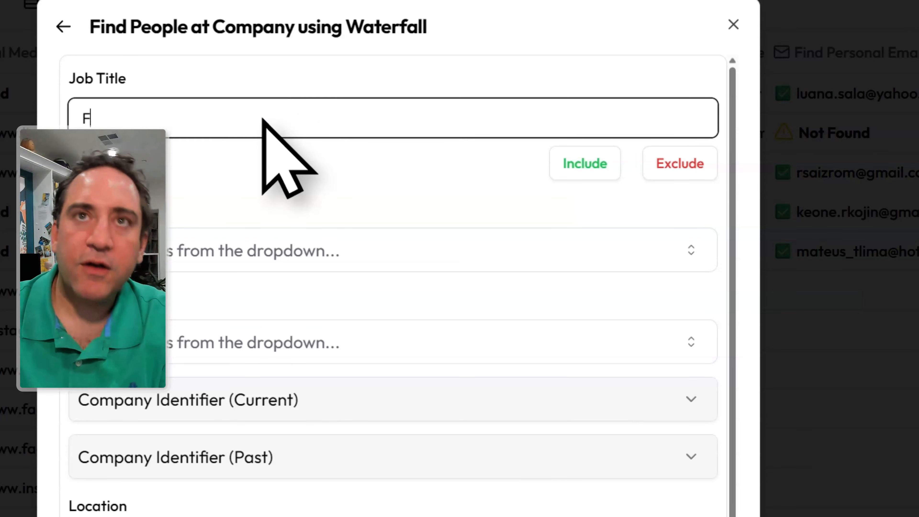
pyautogui.write('Founder')
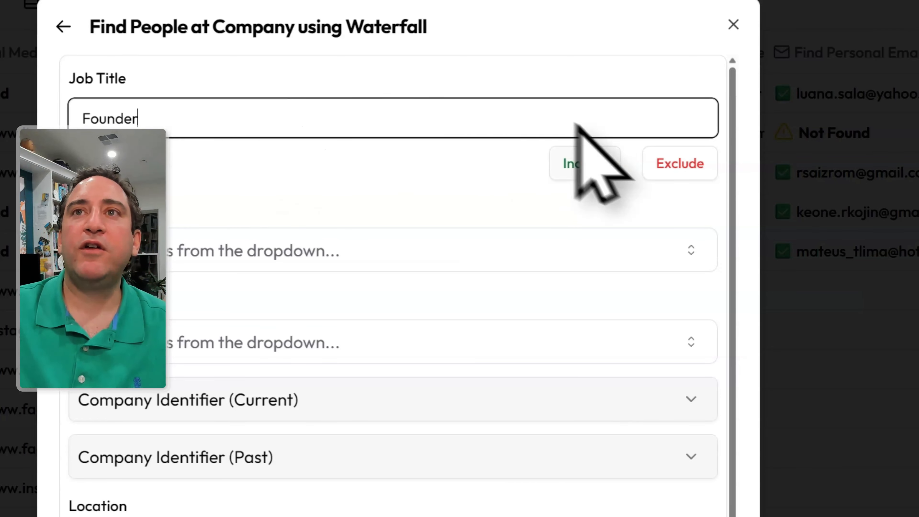
pyautogui.click(608, 168)
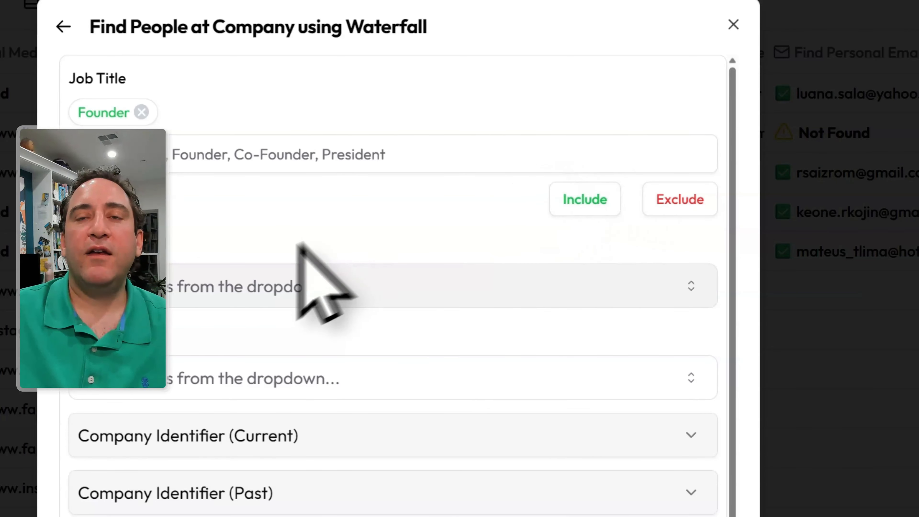
# Set the seniority levels of the people search to Owner and Head
pyautogui.click(253, 292)
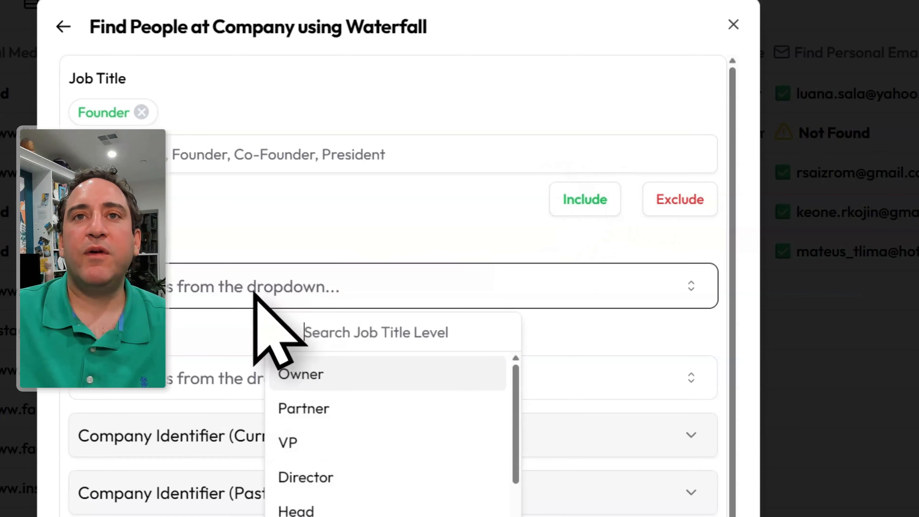
pyautogui.click(314, 380)
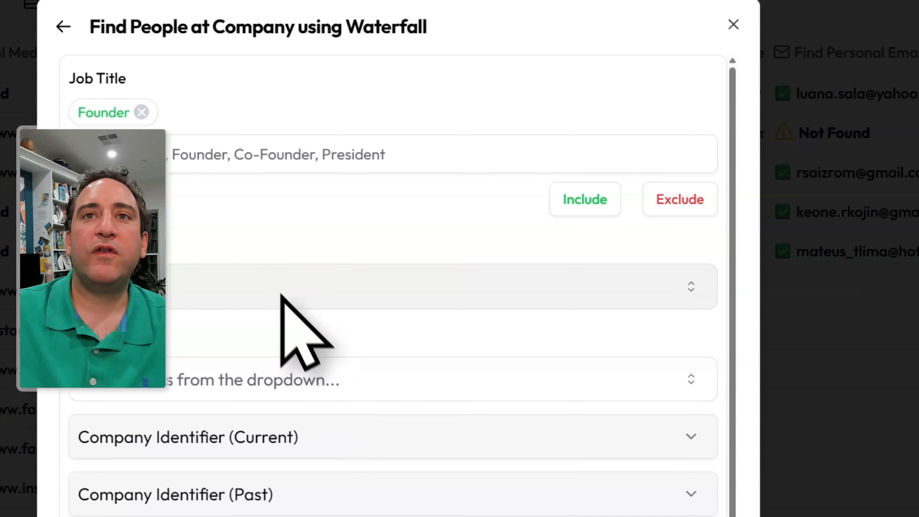
pyautogui.click(281, 296)
pyautogui.scroll(-3, 340, 424)
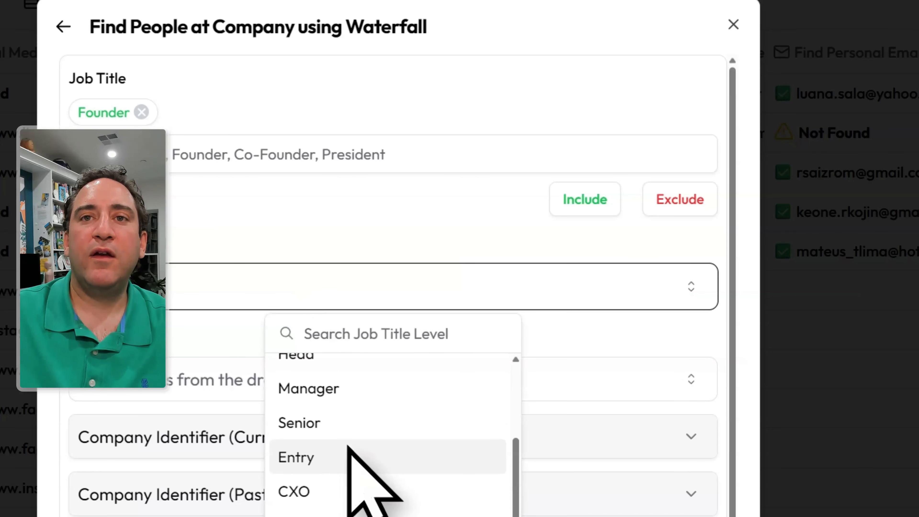
pyautogui.scroll(3, 348, 449)
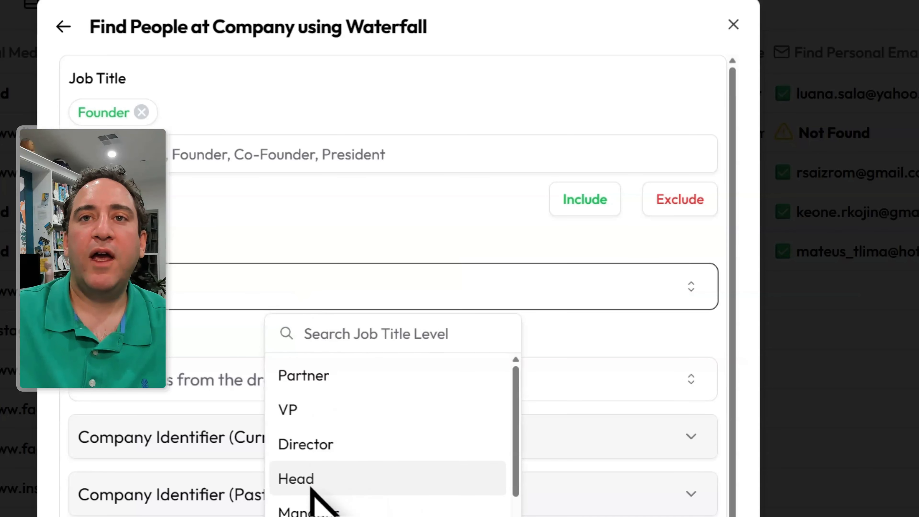
pyautogui.click(310, 479)
# Select Design, Engineering, Finance and Human Resources as job functions, and expand the Company Identifier (Current) section
pyautogui.click(322, 387)
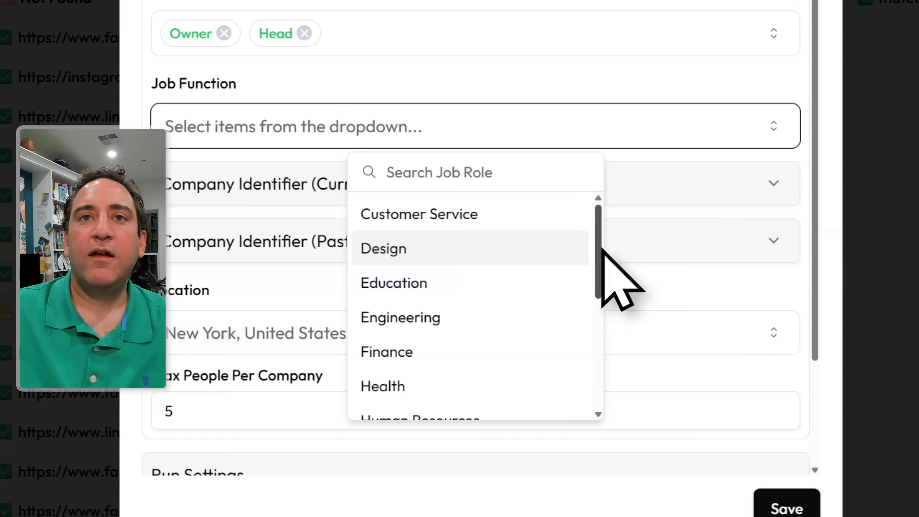
pyautogui.moveTo(603, 250)
pyautogui.mouseDown()
pyautogui.moveTo(583, 342)
pyautogui.moveTo(598, 242)
pyautogui.mouseUp()
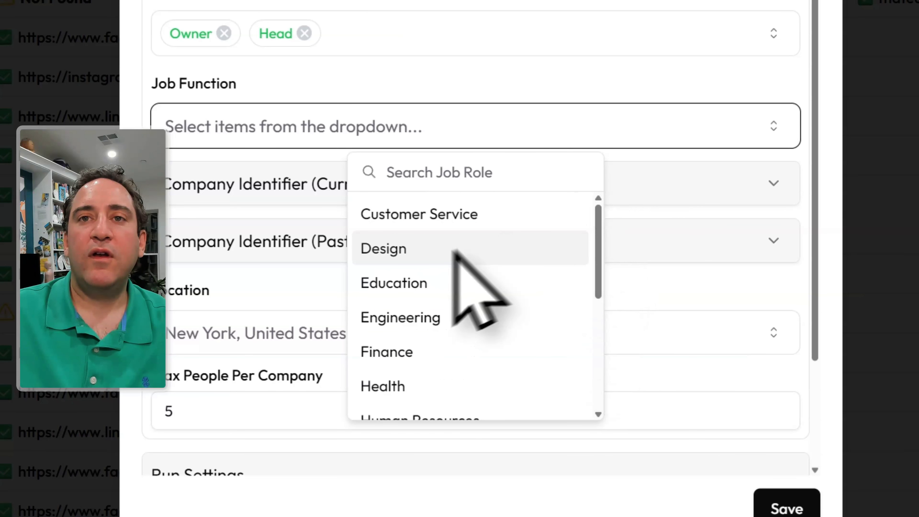
pyautogui.click(404, 258)
pyautogui.click(414, 135)
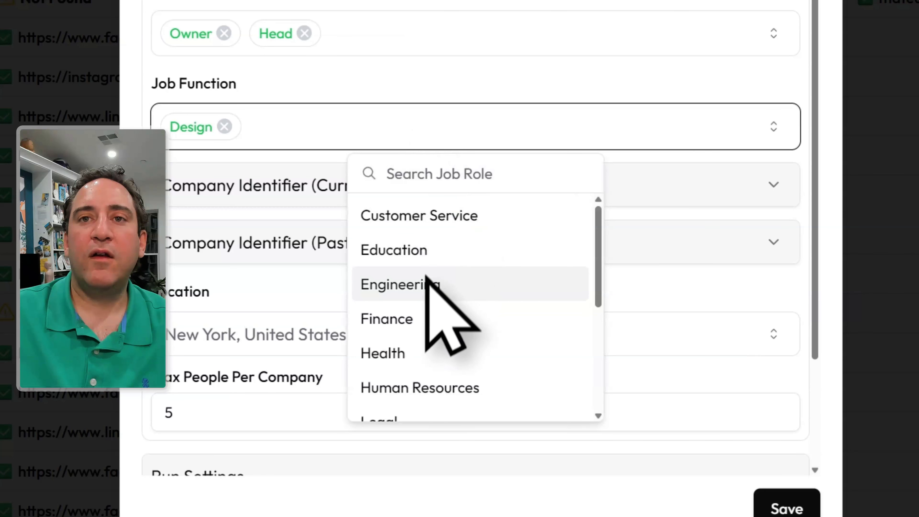
pyautogui.click(427, 283)
pyautogui.click(404, 125)
pyautogui.click(412, 286)
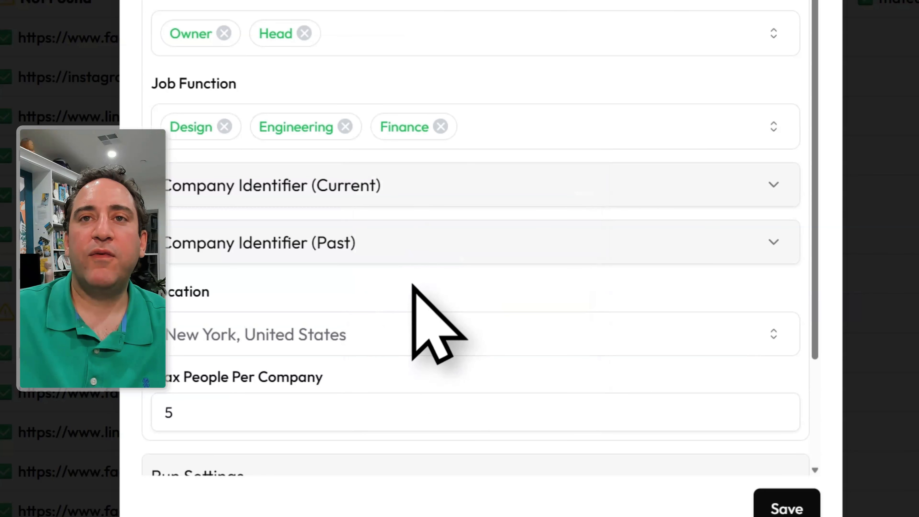
pyautogui.click(505, 135)
pyautogui.click(493, 302)
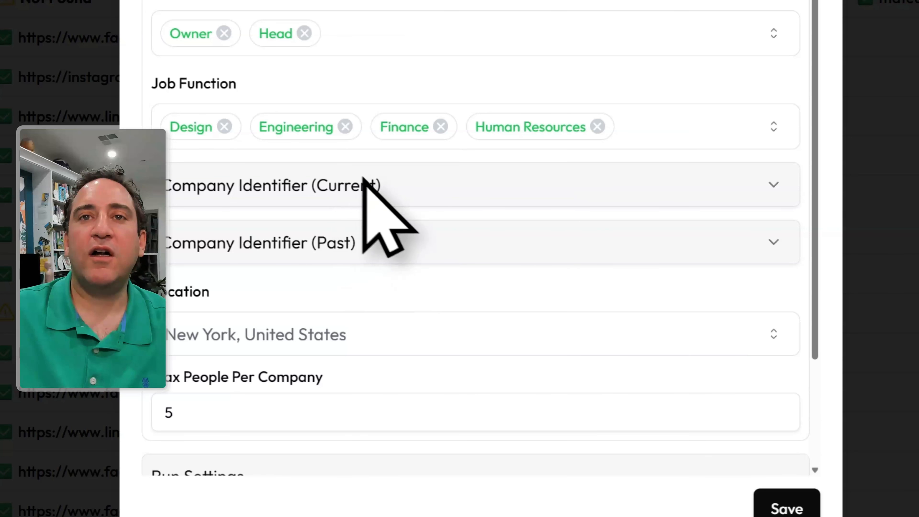
pyautogui.click(381, 192)
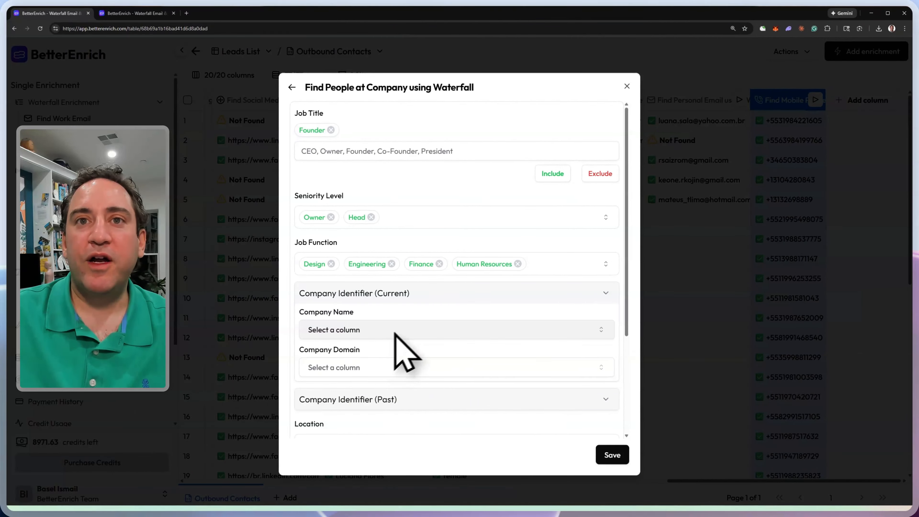
# Include the location "new york, new york, united states" and set Max People Per Company to 10
pyautogui.scroll(-4, 395, 333)
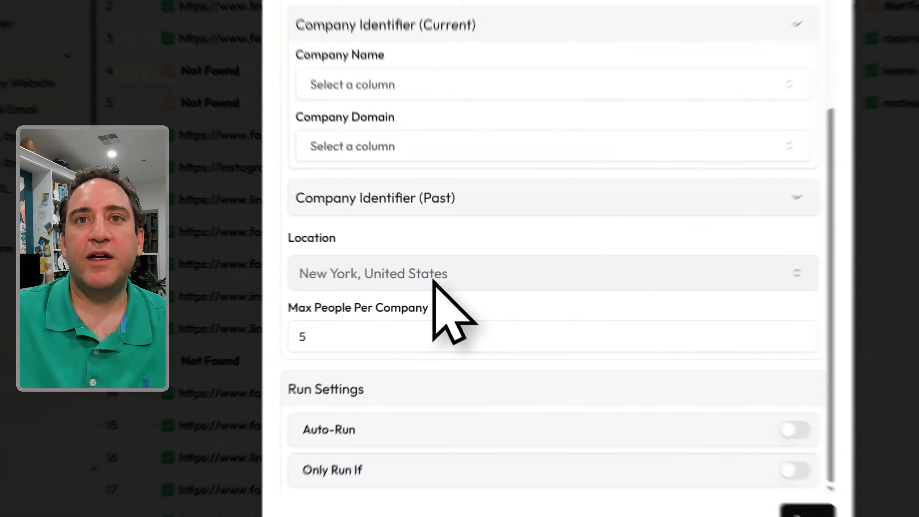
pyautogui.click(412, 304)
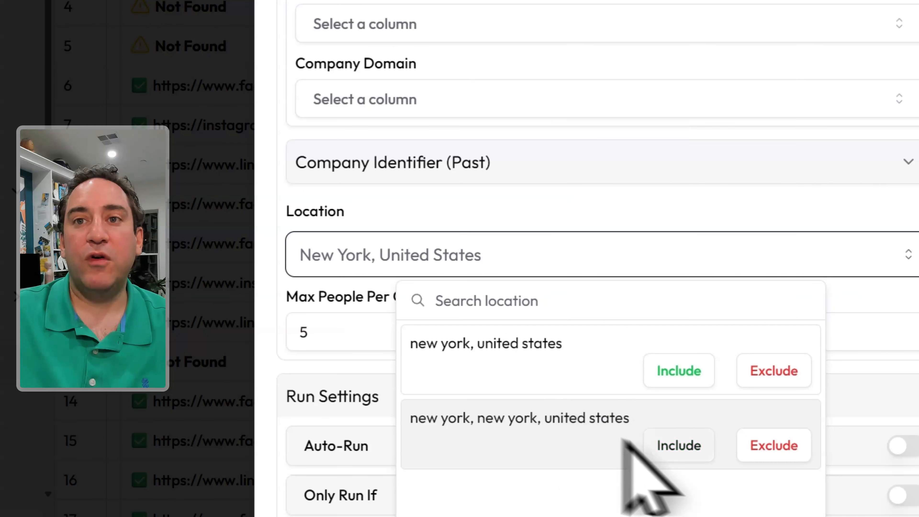
pyautogui.click(688, 447)
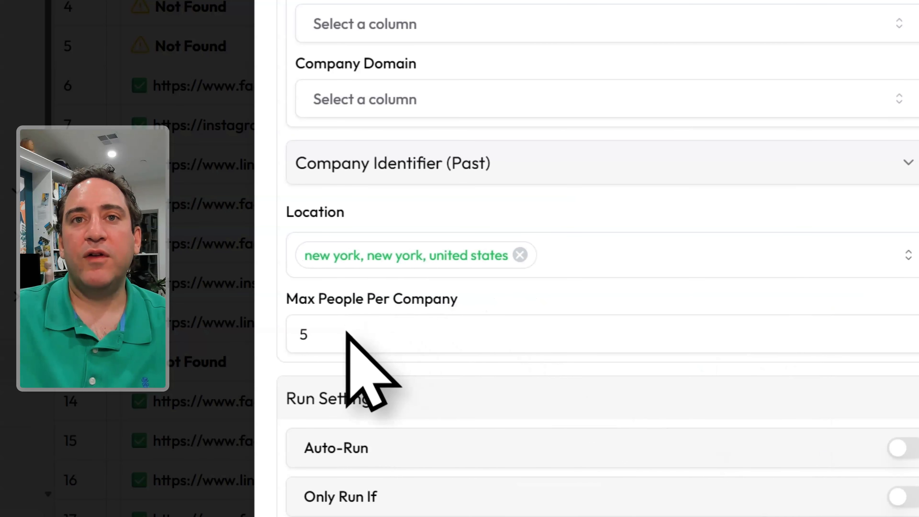
pyautogui.doubleClick(346, 332)
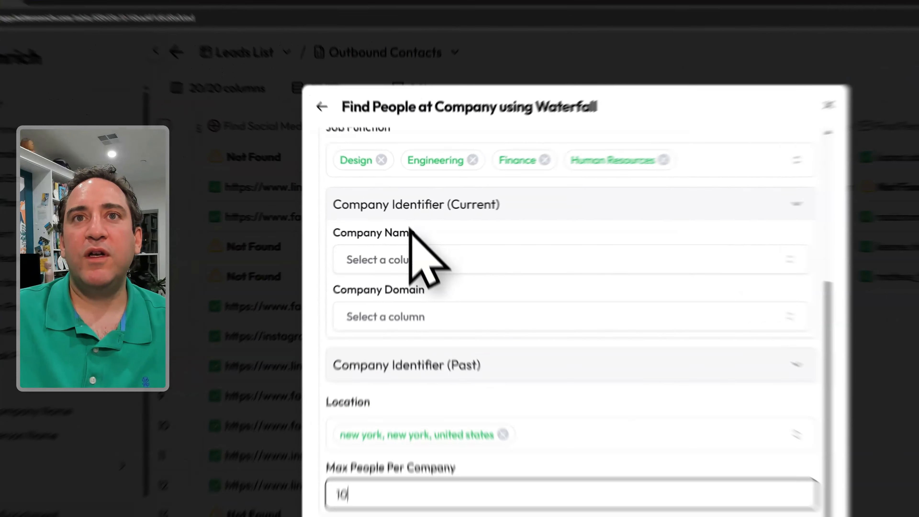
# Identify the current company by the Company Name column and the domain by Find Website from Company Name, and save the enrichment
pyautogui.click(356, 188)
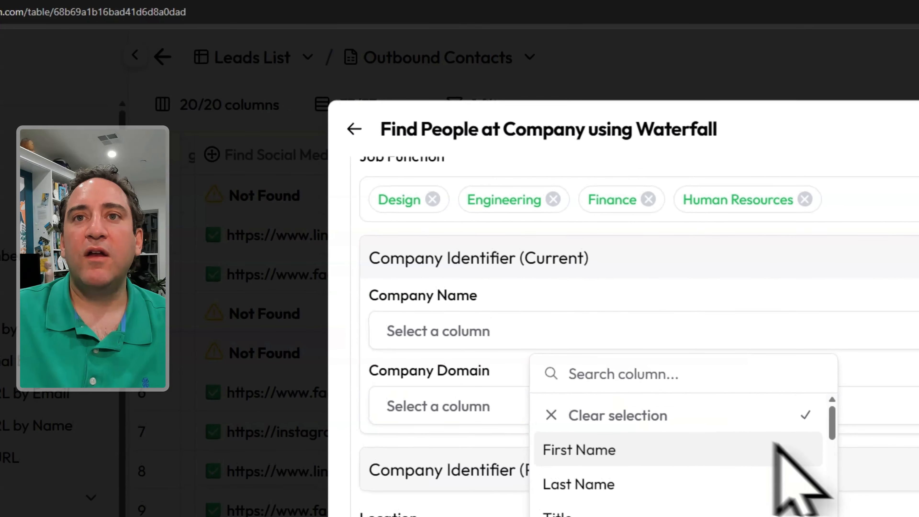
pyautogui.click(482, 327)
pyautogui.click(505, 384)
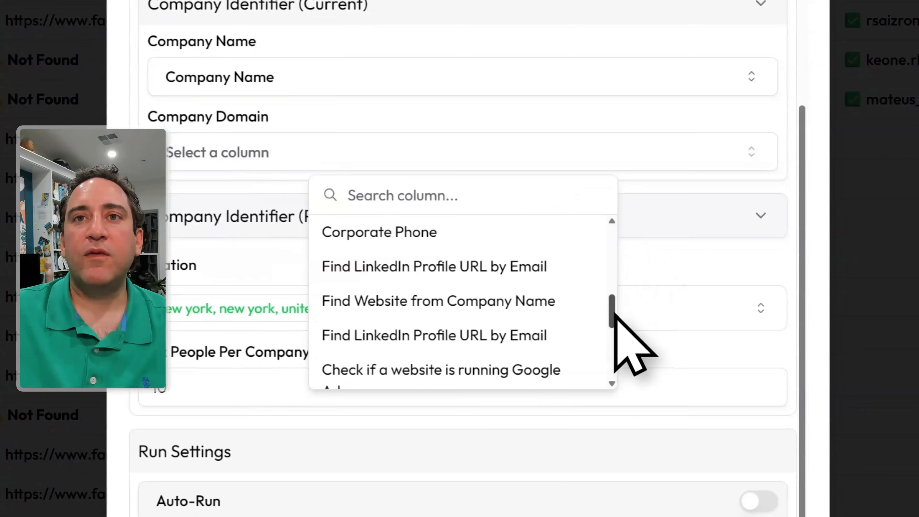
pyautogui.click(491, 308)
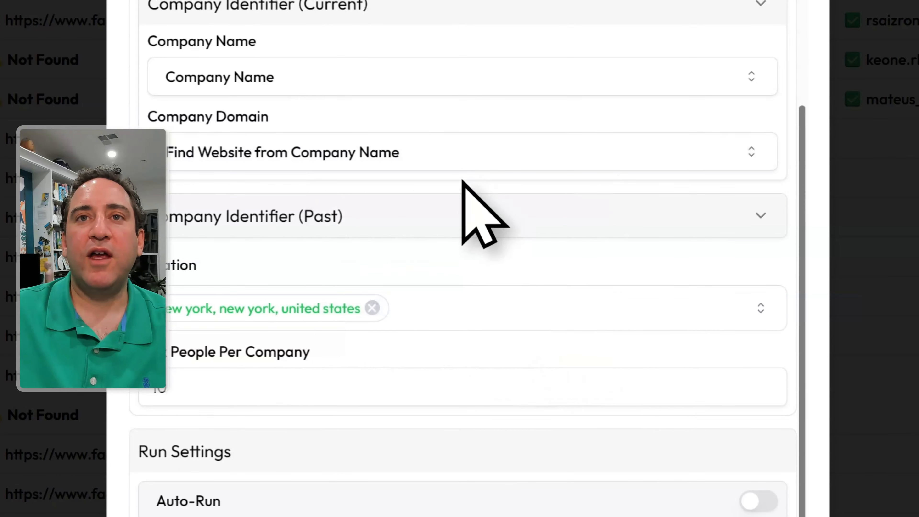
pyautogui.scroll(3, 591, 374)
pyautogui.scroll(-3, 630, 339)
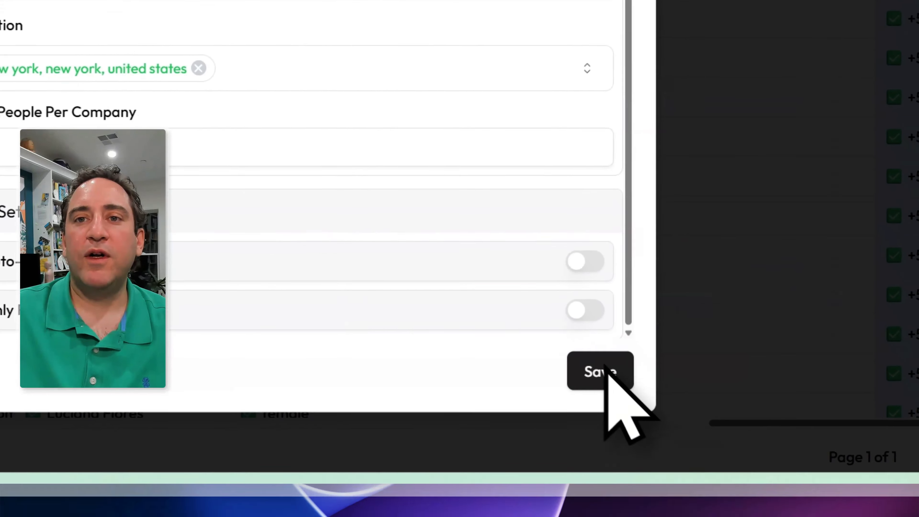
pyautogui.click(606, 373)
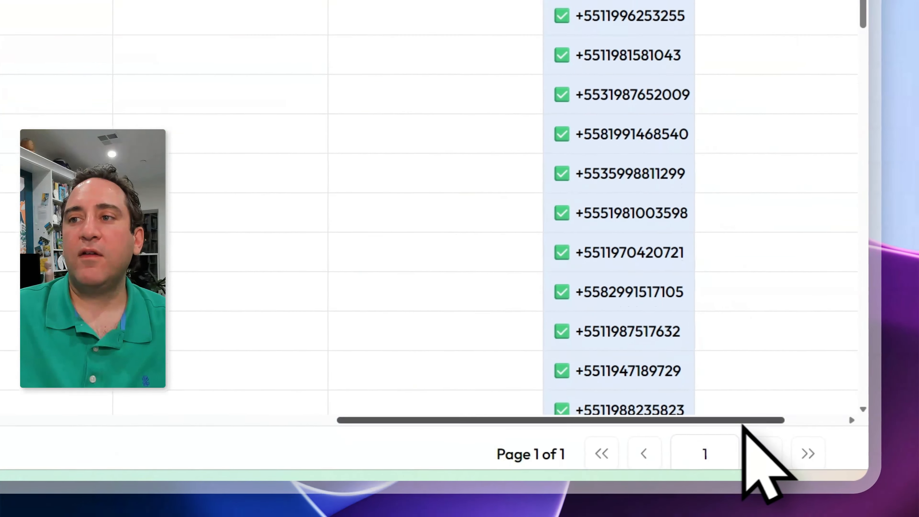
# Run the Find People at Company using Waterfall column on 3 rows, choosing the number of rows to run
pyautogui.moveTo(744, 422); pyautogui.dragTo(786, 413)
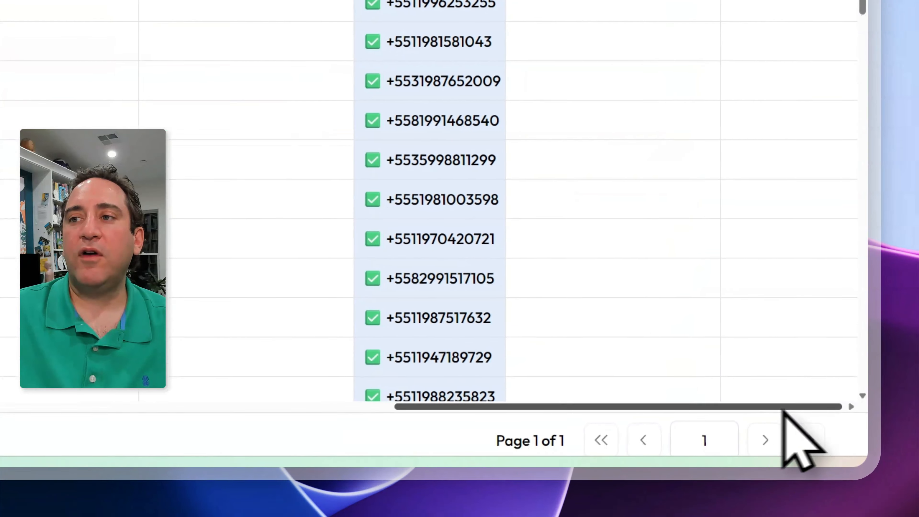
pyautogui.scroll(5, 706, 109)
pyautogui.click(695, 125)
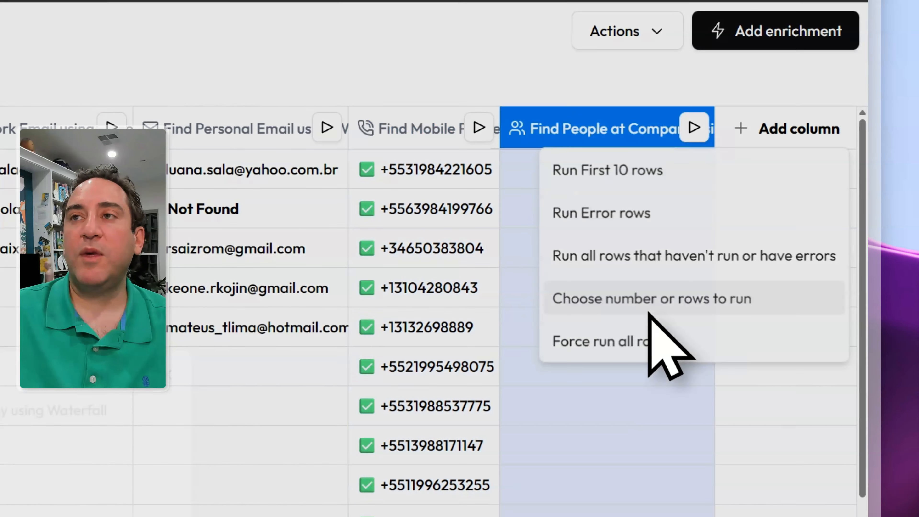
pyautogui.click(639, 290)
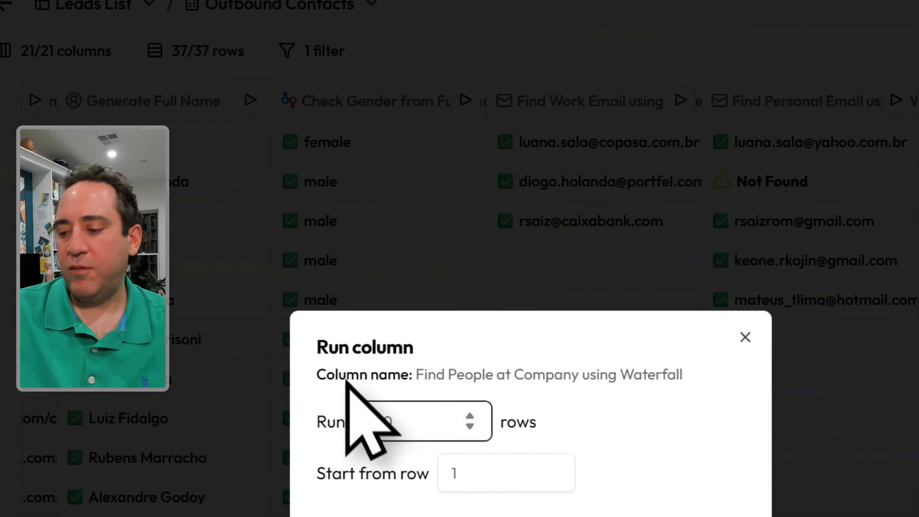
pyautogui.write('3')
pyautogui.click(800, 515)
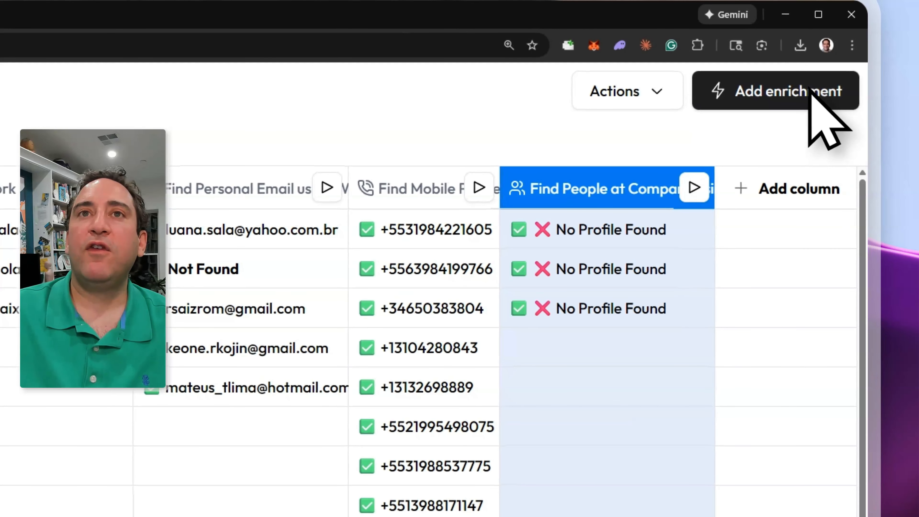
# Open the catalogue for adding an enrichment and view the Social Enrichment options
pyautogui.click(810, 92)
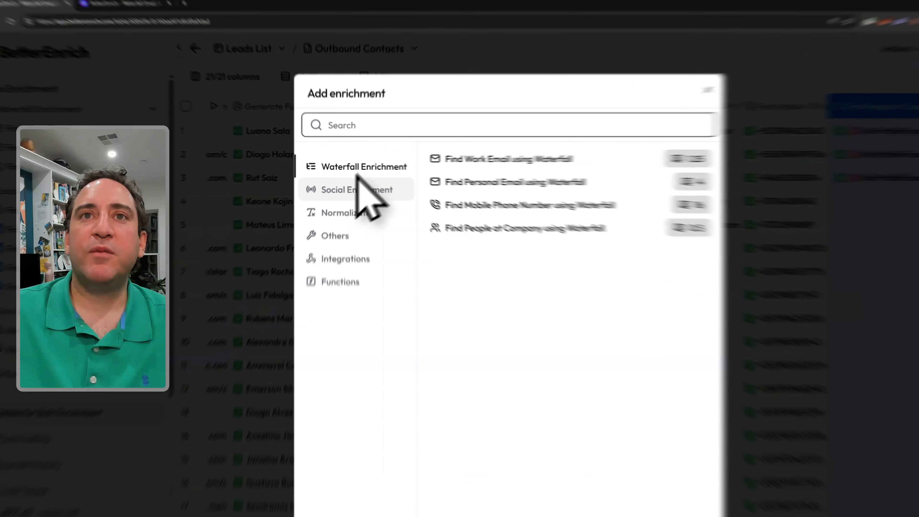
pyautogui.click(321, 169)
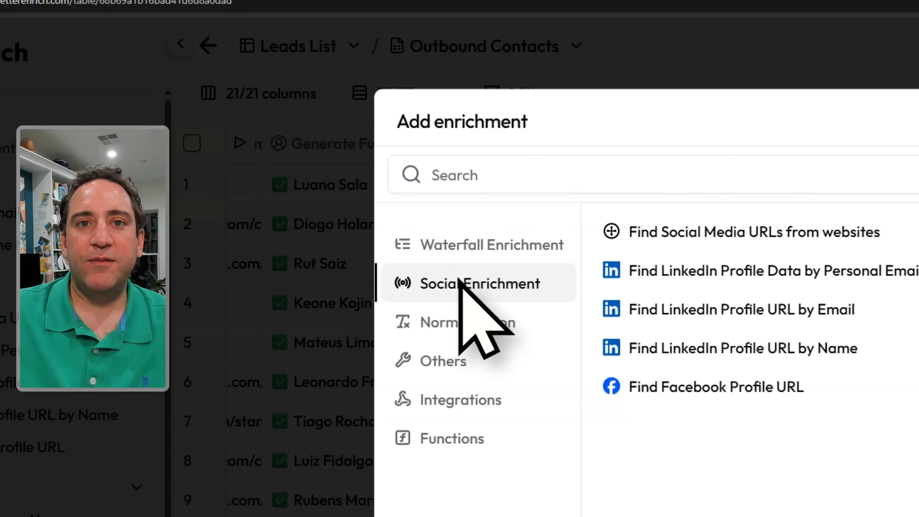